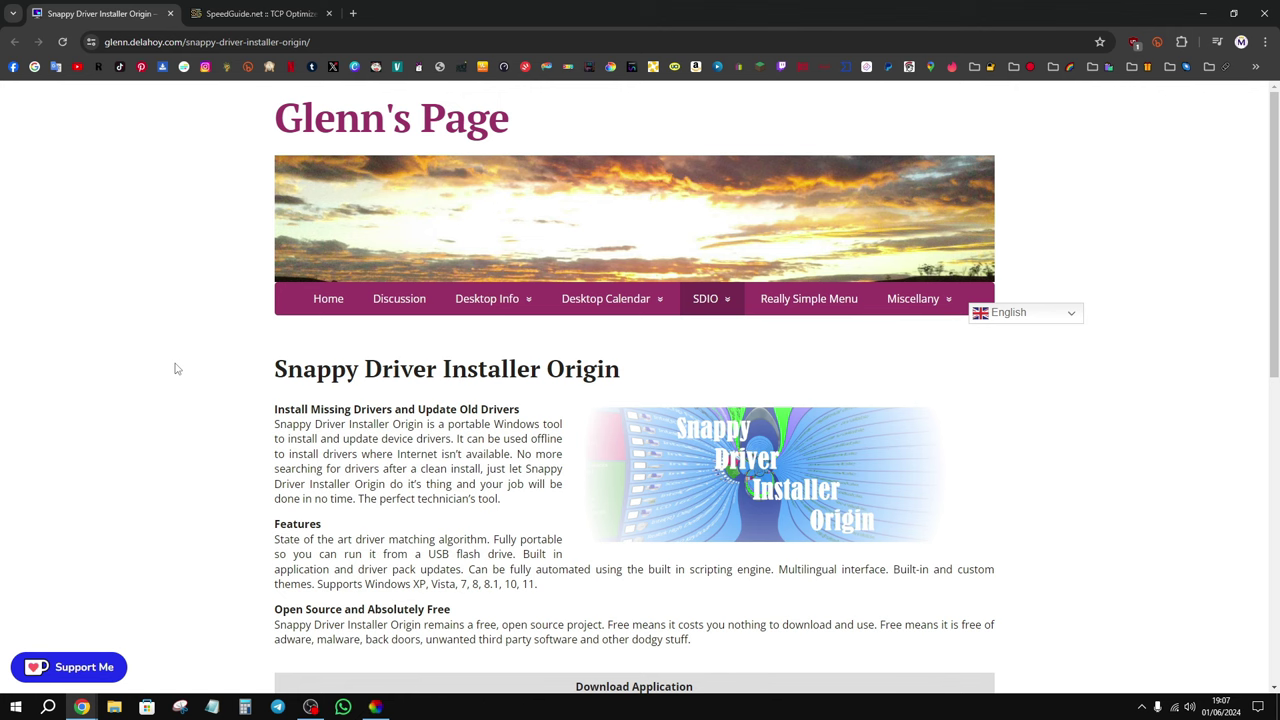
Review the download pages for SG TCP Optimizer and Snappy Driver Installer Origin
{"action": "key", "text": "ctrl+Tab"}
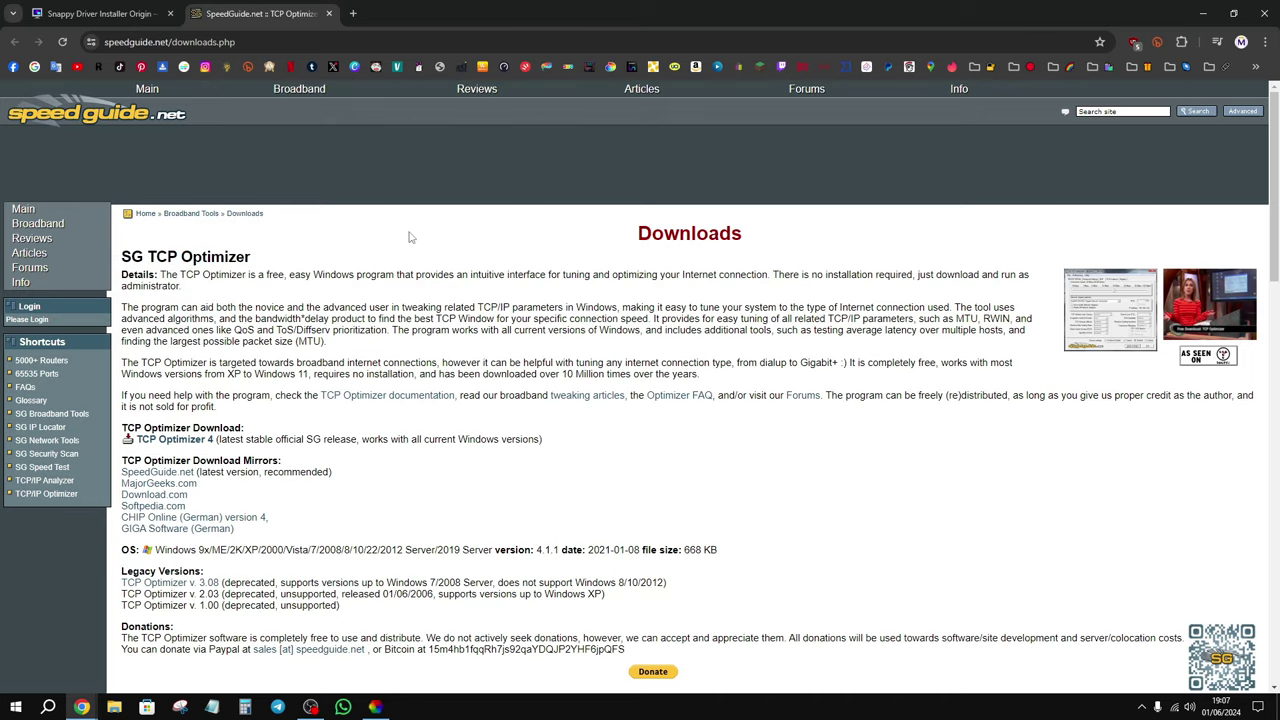
{"action": "key", "text": "ctrl+Tab"}
{"action": "middle_click", "coordinate": [186, 256]}
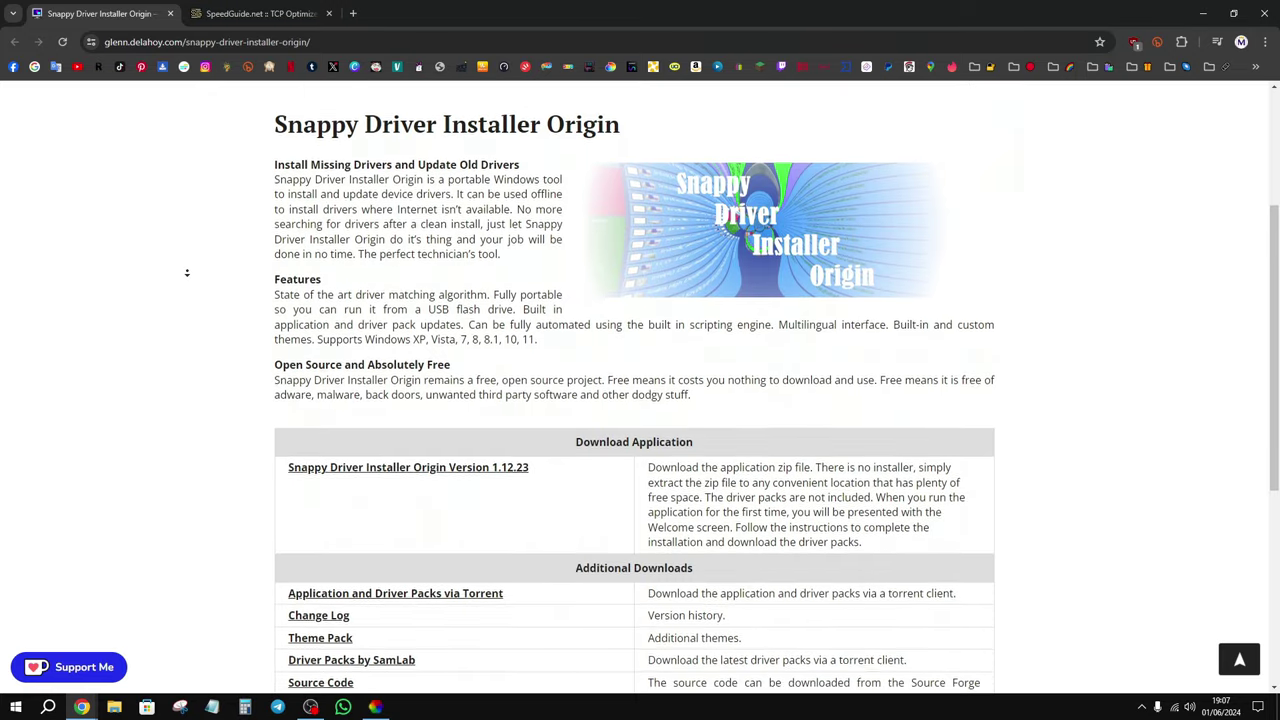
{"action": "middle_click", "coordinate": [183, 278]}
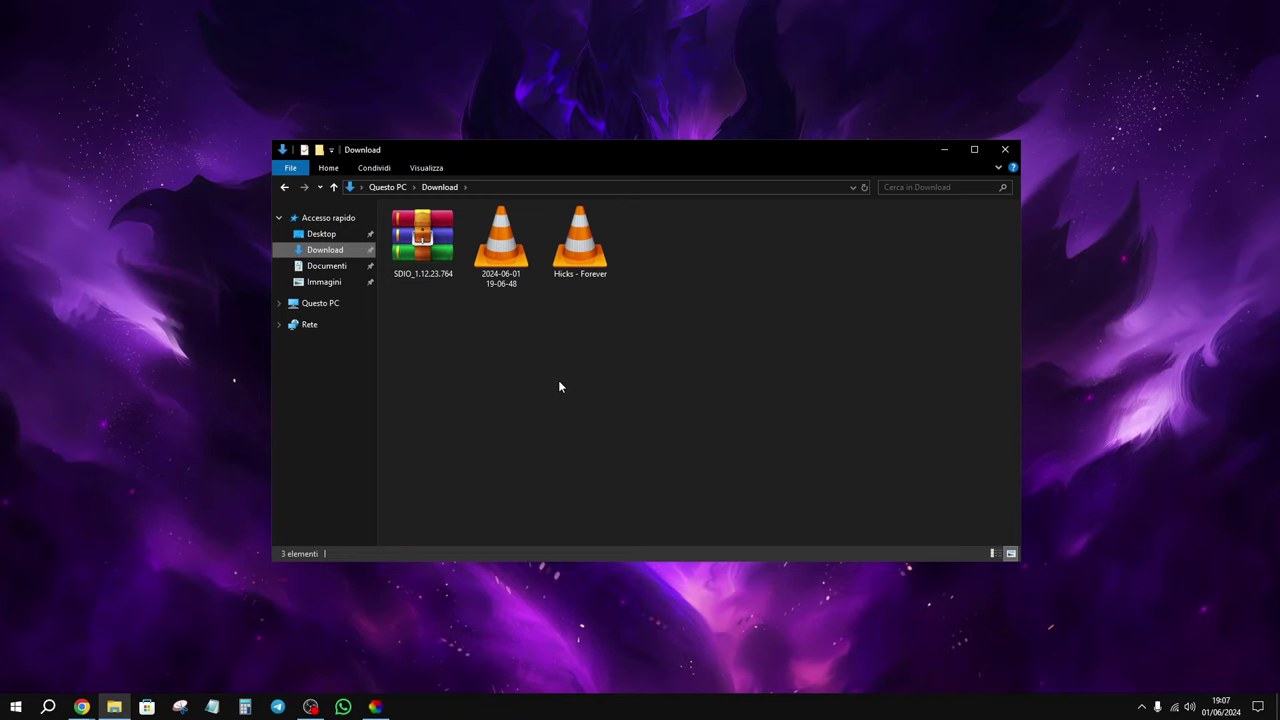
Extract the SDIO_1.12.23.764 archive into the Download folder and create a folder named Snappy there for the extracted files
{"action": "left_click", "coordinate": [426, 251]}
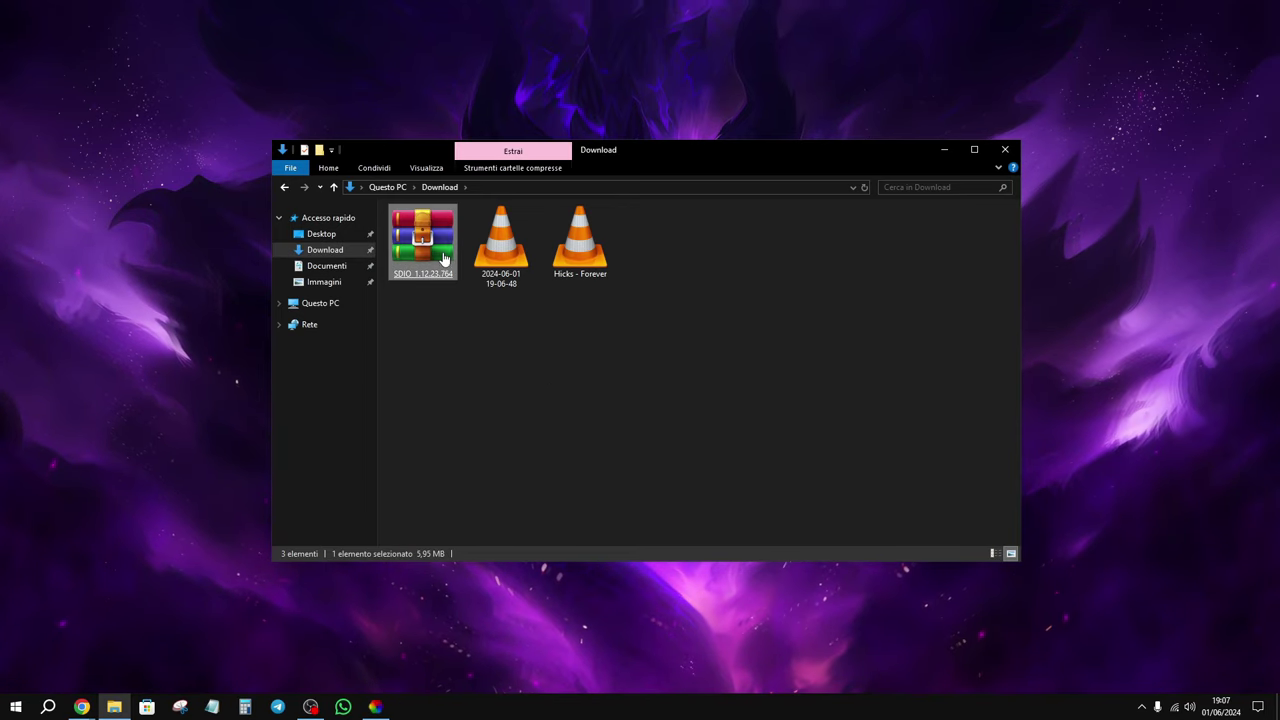
{"action": "right_click", "coordinate": [428, 253]}
{"action": "left_click", "coordinate": [477, 321]}
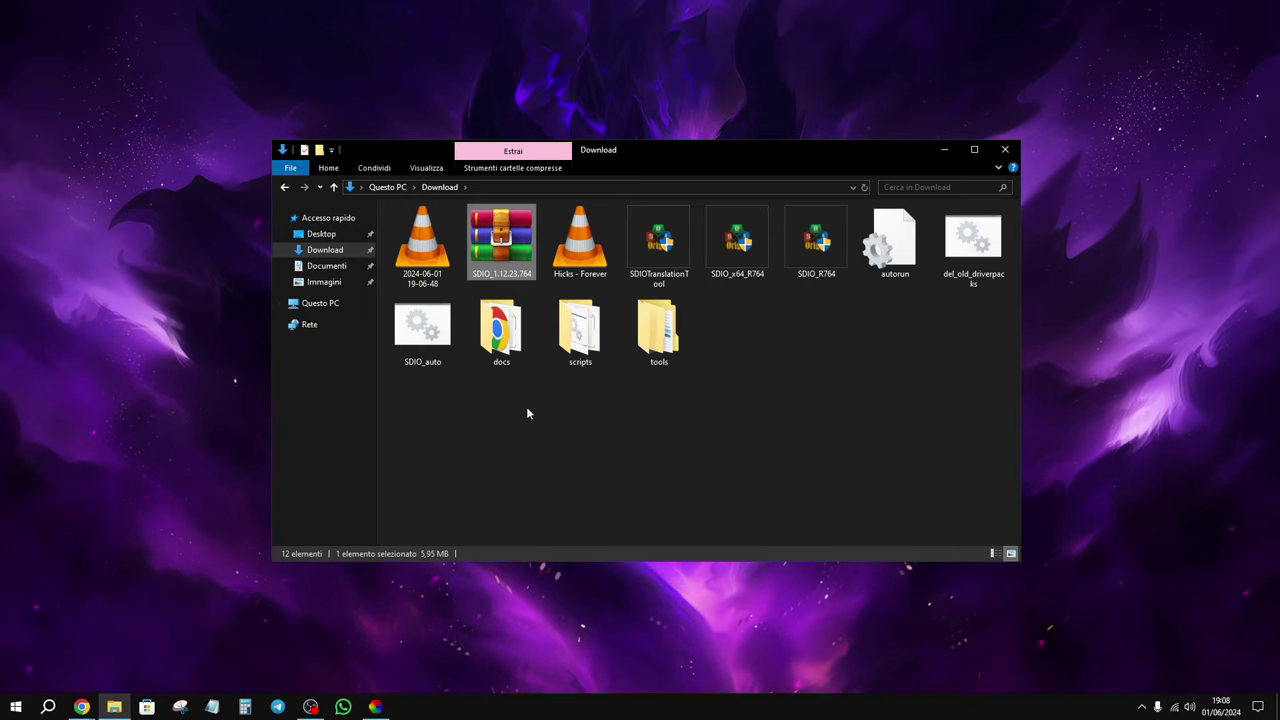
{"action": "right_click", "coordinate": [526, 406]}
{"action": "mouse_move", "coordinate": [602, 567]}
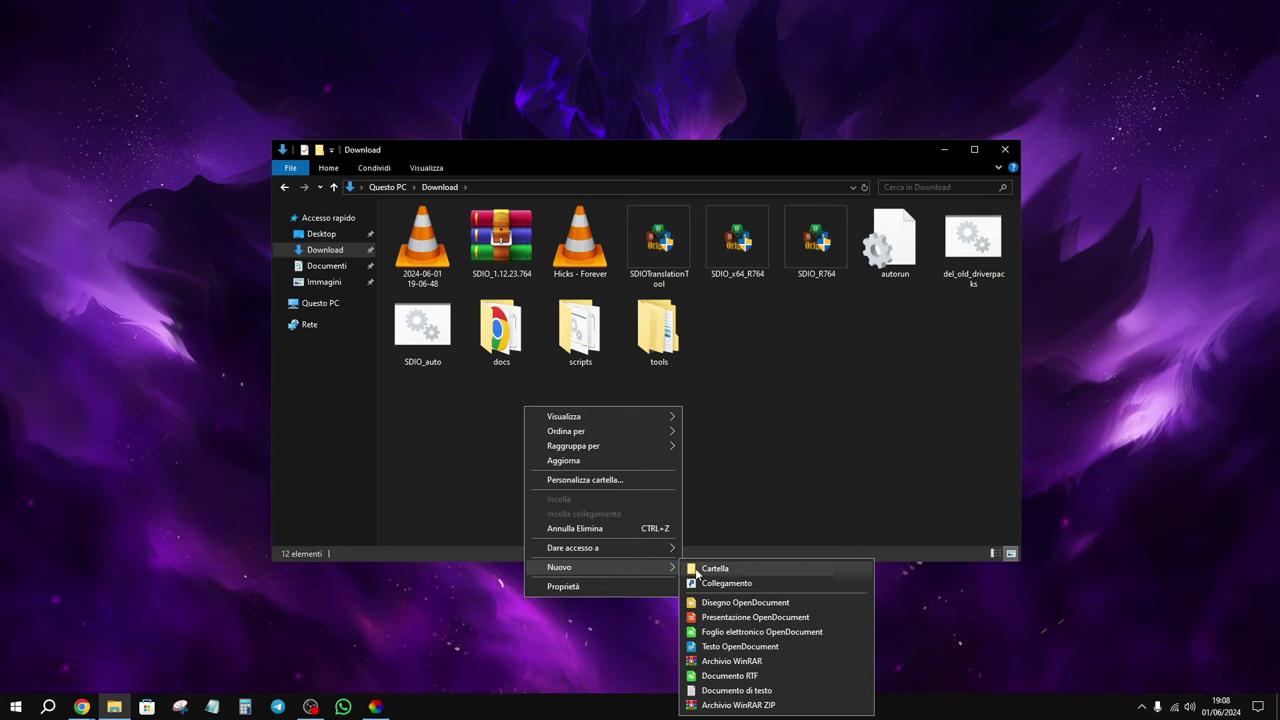
{"action": "left_click", "coordinate": [714, 568]}
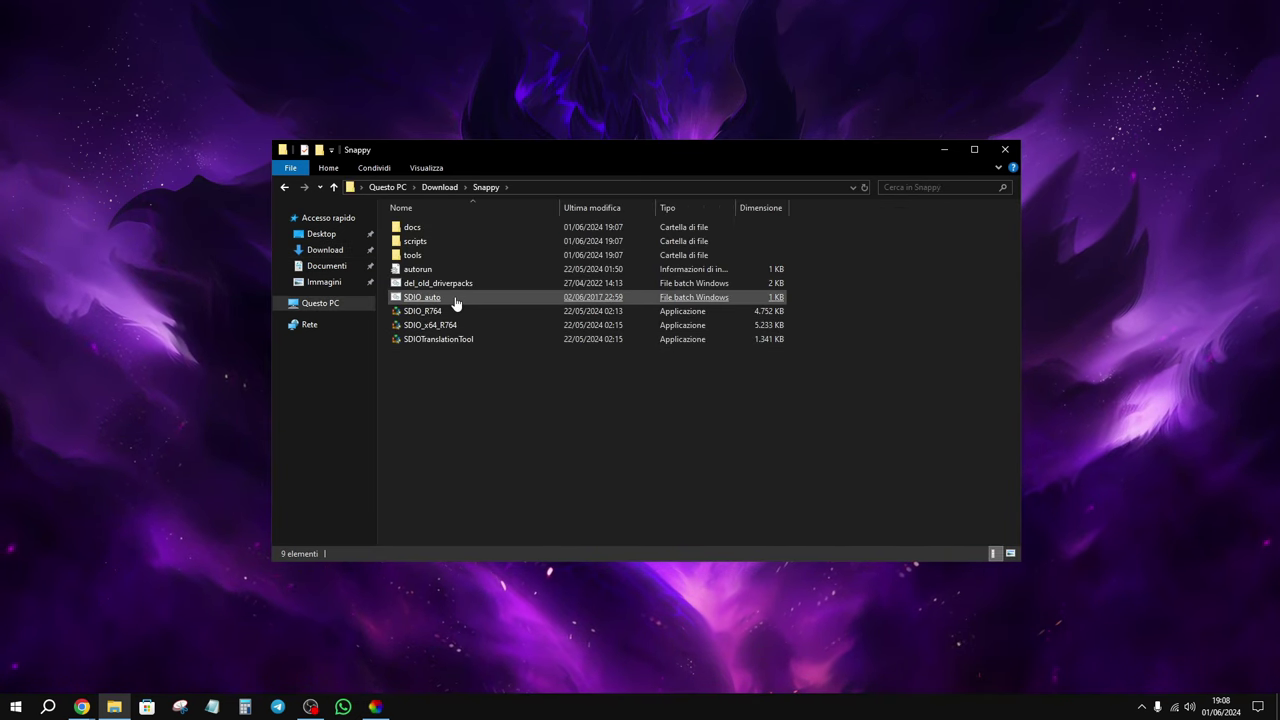
Run the SDIO_auto batch file from the Snappy folder as administrator
{"action": "mouse_move", "coordinate": [437, 305]}
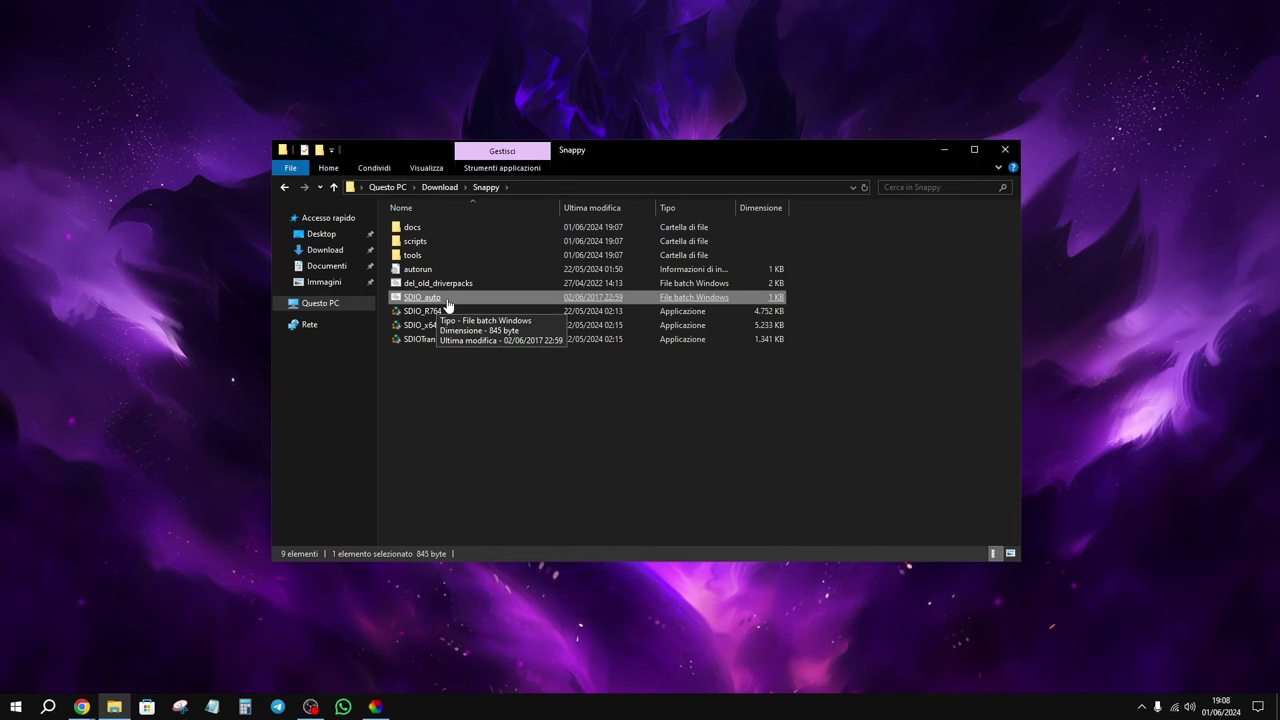
{"action": "right_click", "coordinate": [448, 302]}
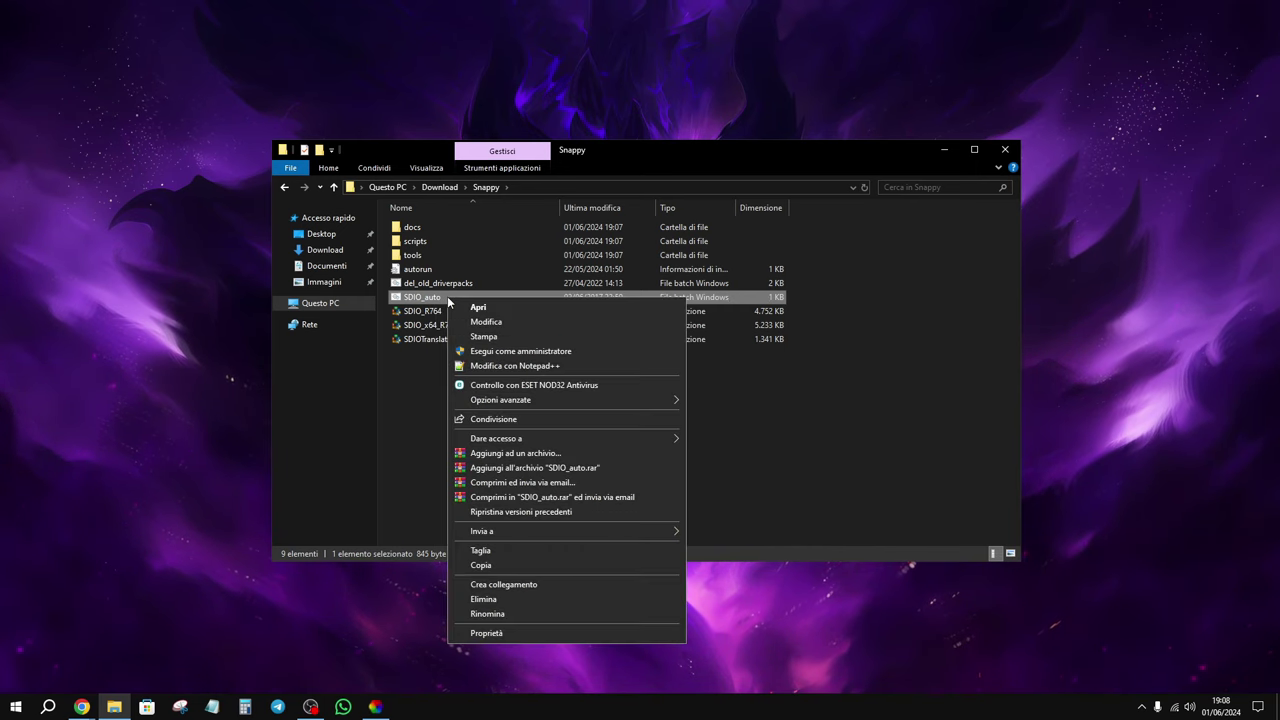
{"action": "left_click", "coordinate": [529, 352]}
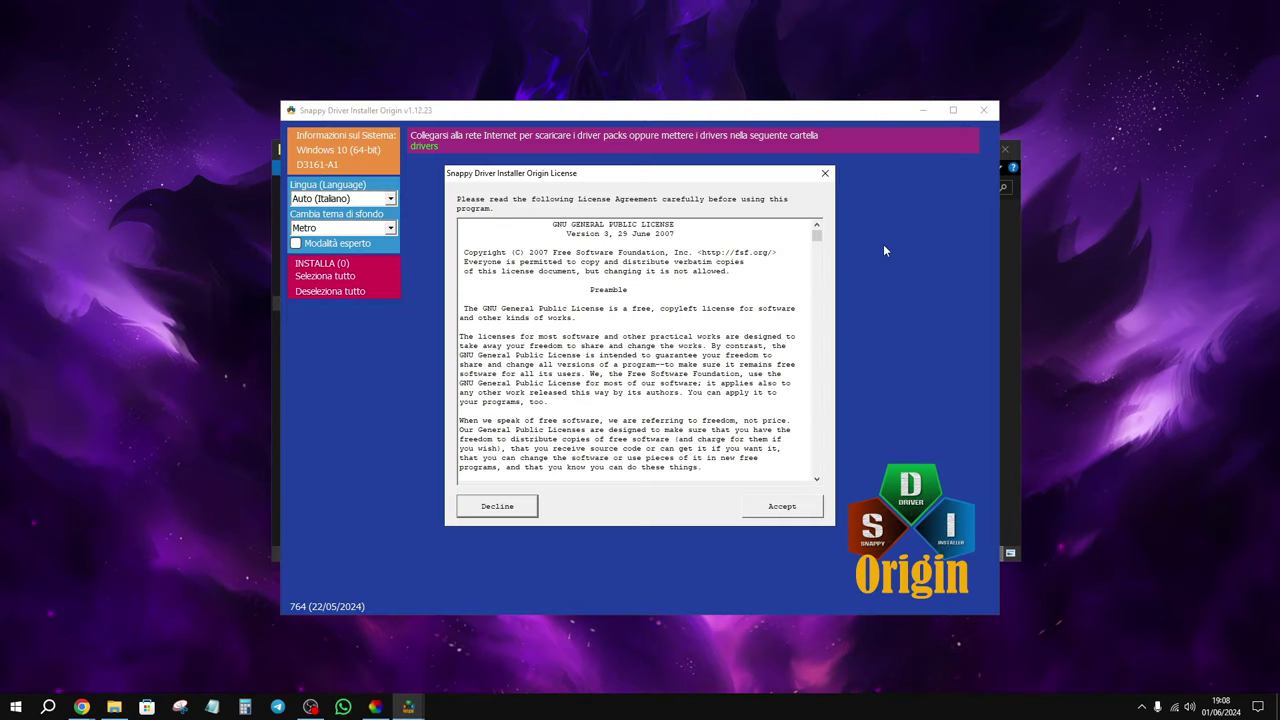
Accept the Snappy Driver Installer Origin license and download only the driver indexes (Scarica solo gli indici)
{"action": "left_click", "coordinate": [782, 508]}
{"action": "left_click", "coordinate": [714, 472]}
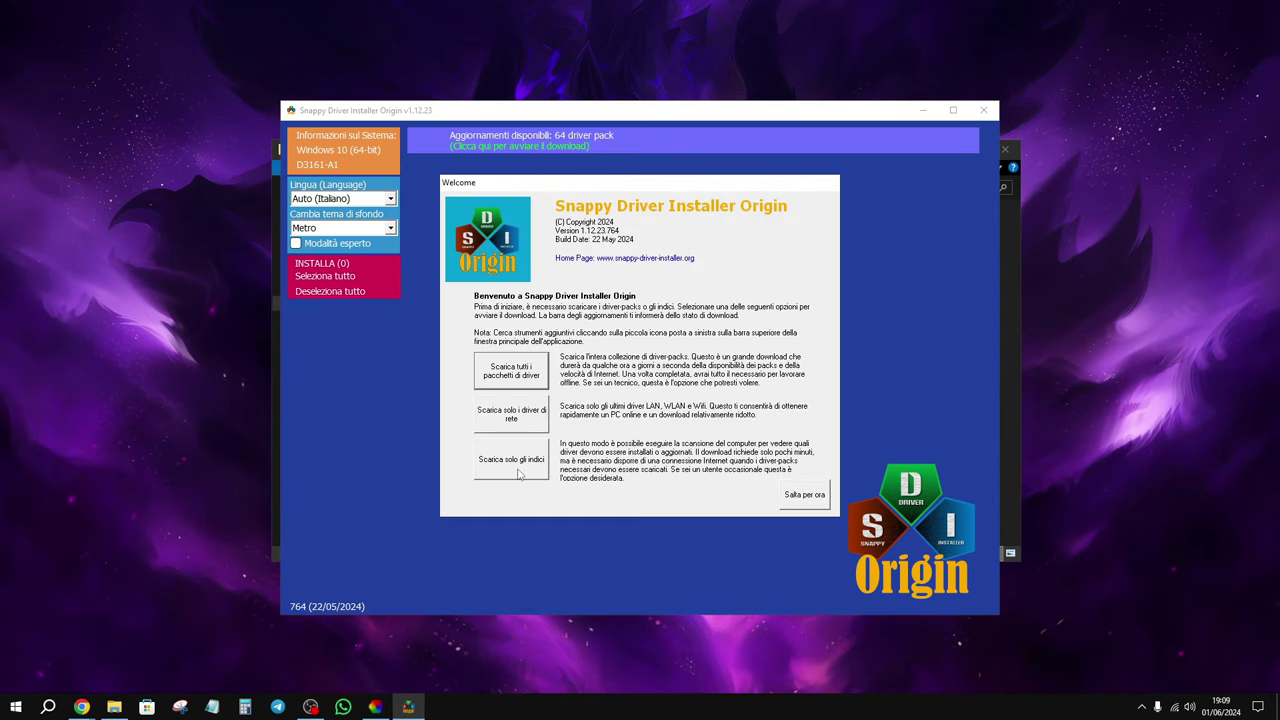
{"action": "left_click", "coordinate": [516, 462]}
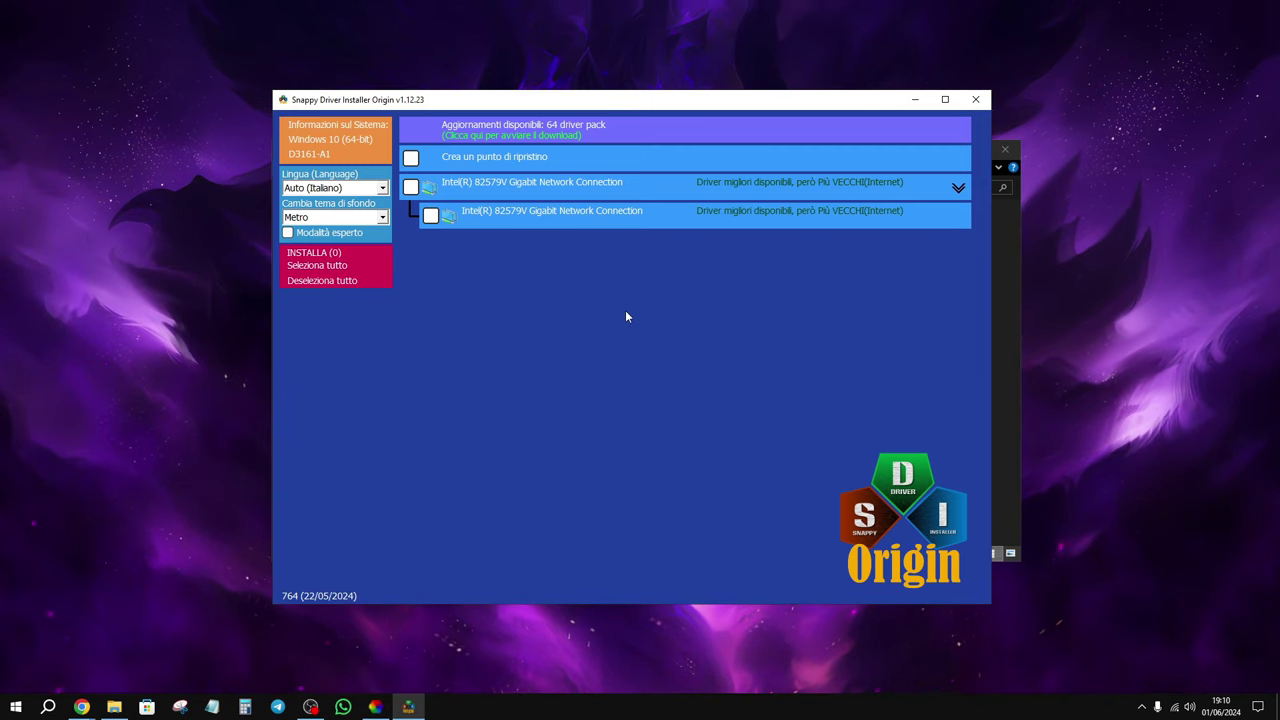
Check in Task Manager's performance data which network adapter the Wi-Fi connection uses, and close Task Manager
{"action": "right_click", "coordinate": [625, 707]}
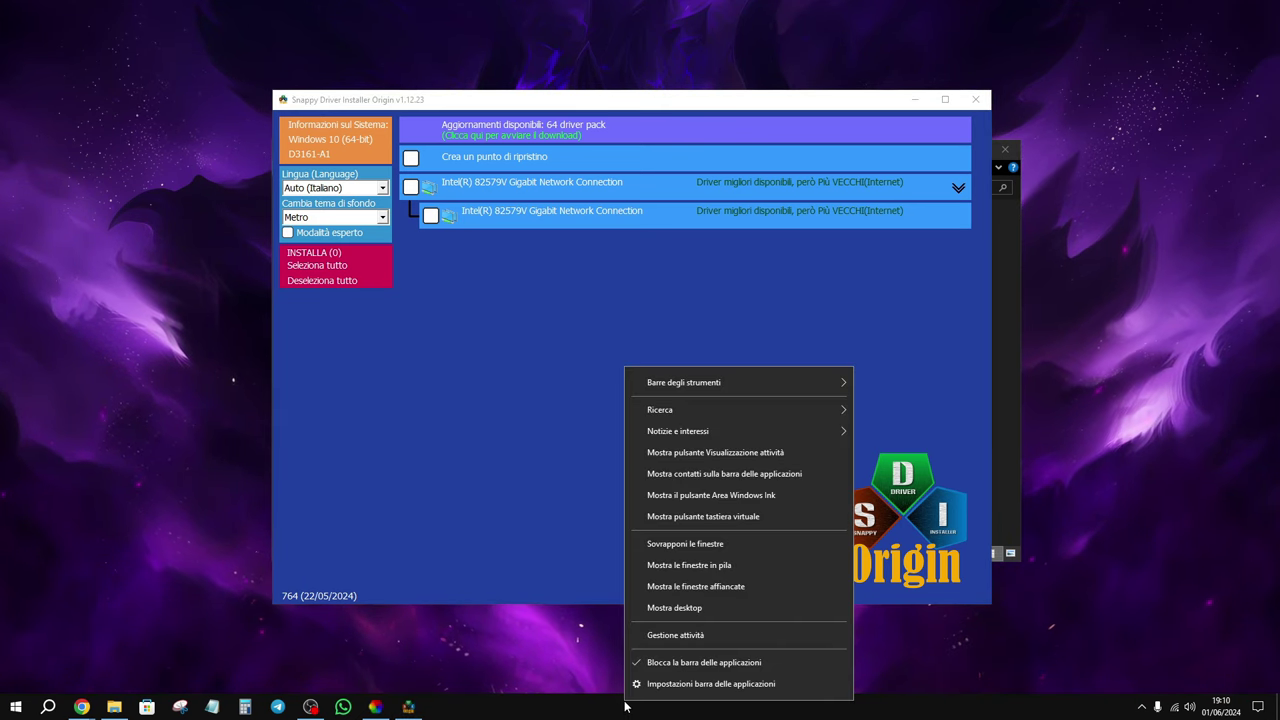
{"action": "left_click", "coordinate": [717, 641]}
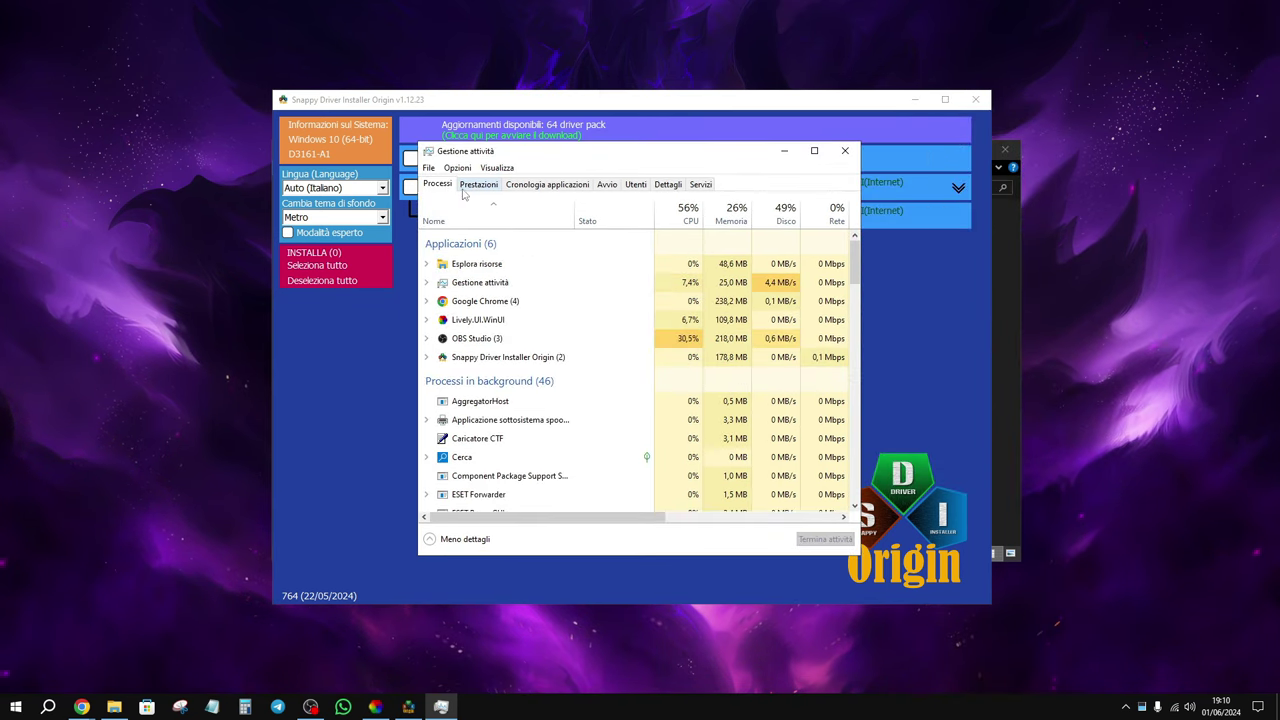
{"action": "left_click", "coordinate": [482, 189]}
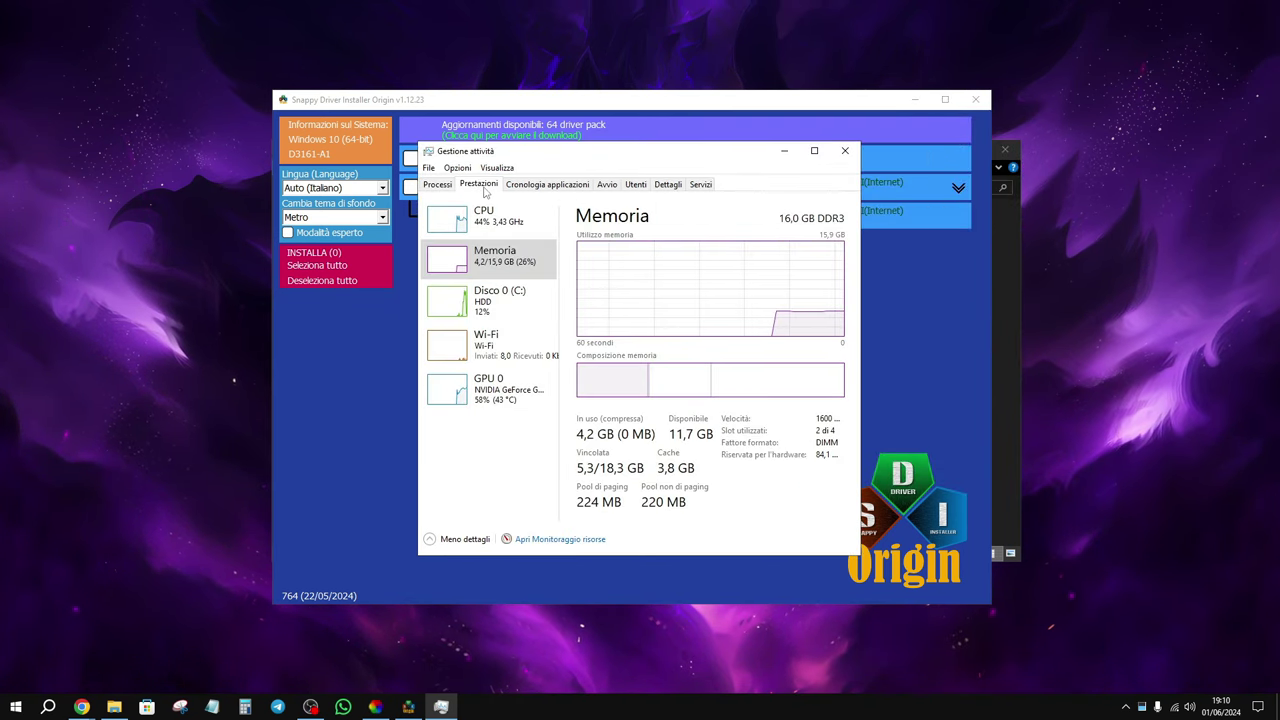
{"action": "left_click", "coordinate": [495, 350]}
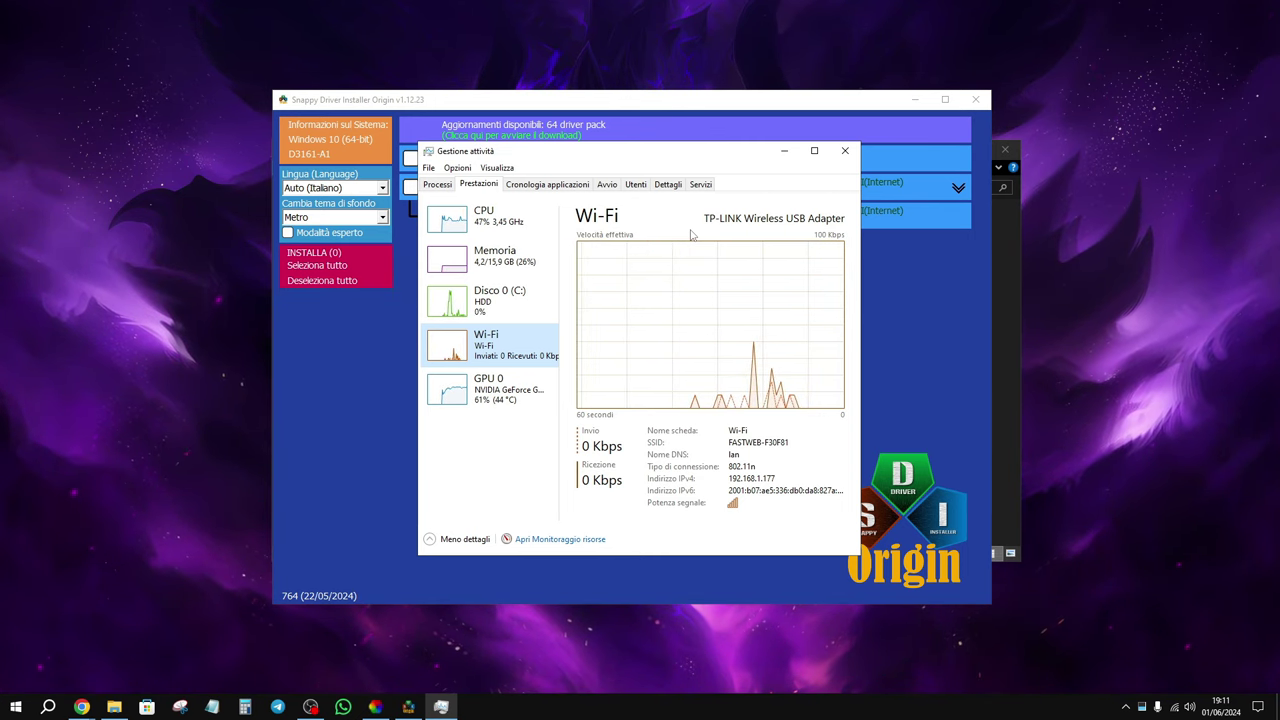
{"action": "key", "text": "alt+F4"}
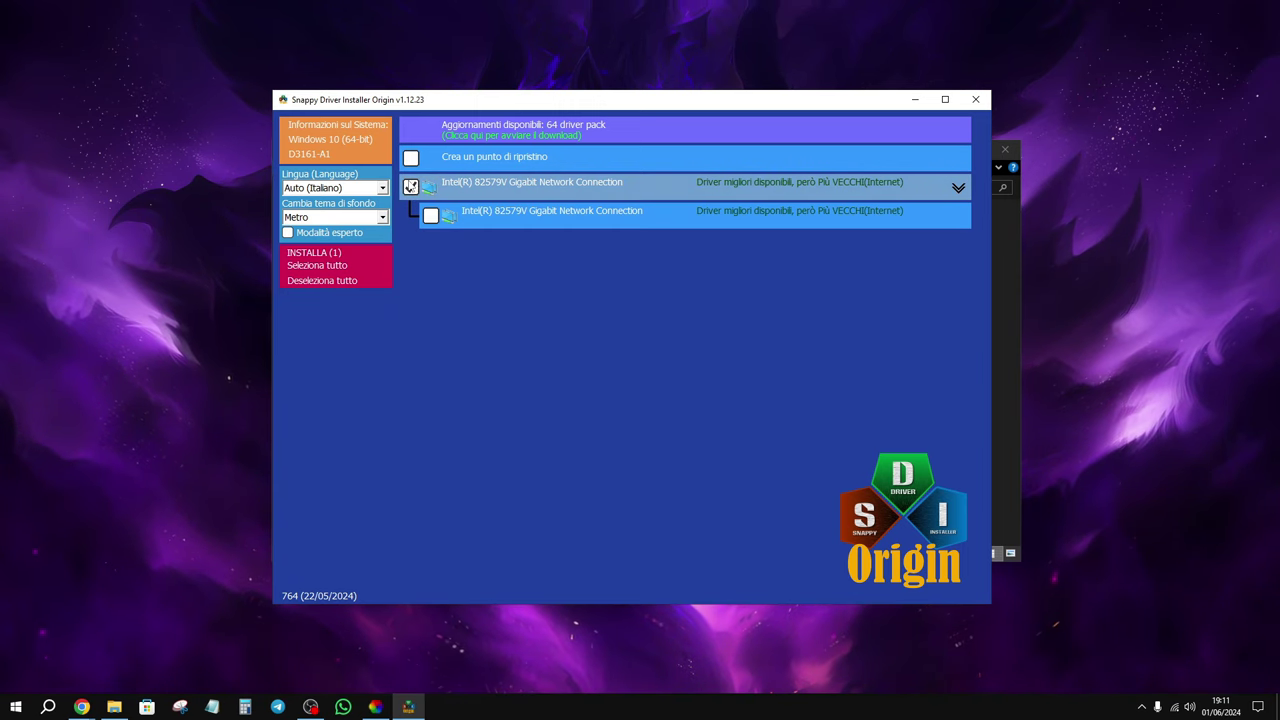
Install the selected Intel(R) 82579V Gigabit Network Connection driver and close the driver installer and folder windows
{"action": "left_click", "coordinate": [309, 253]}
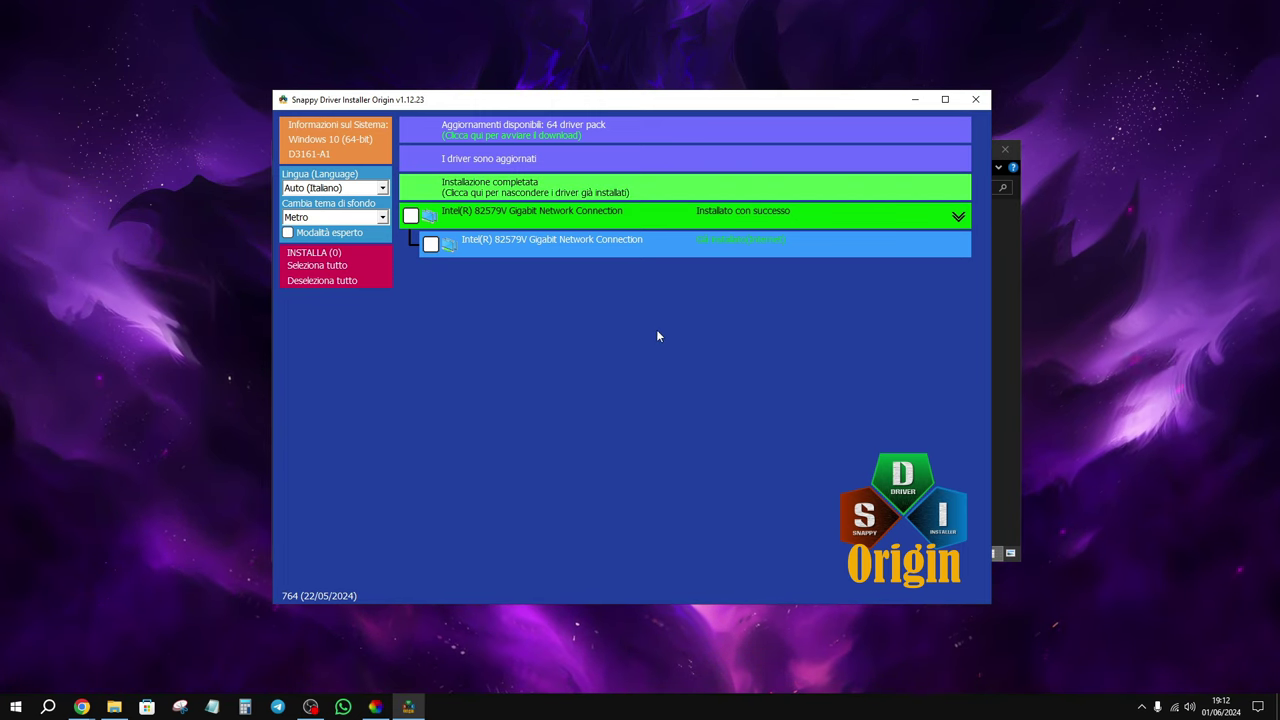
{"action": "left_click", "coordinate": [975, 99]}
{"action": "left_click", "coordinate": [1005, 149]}
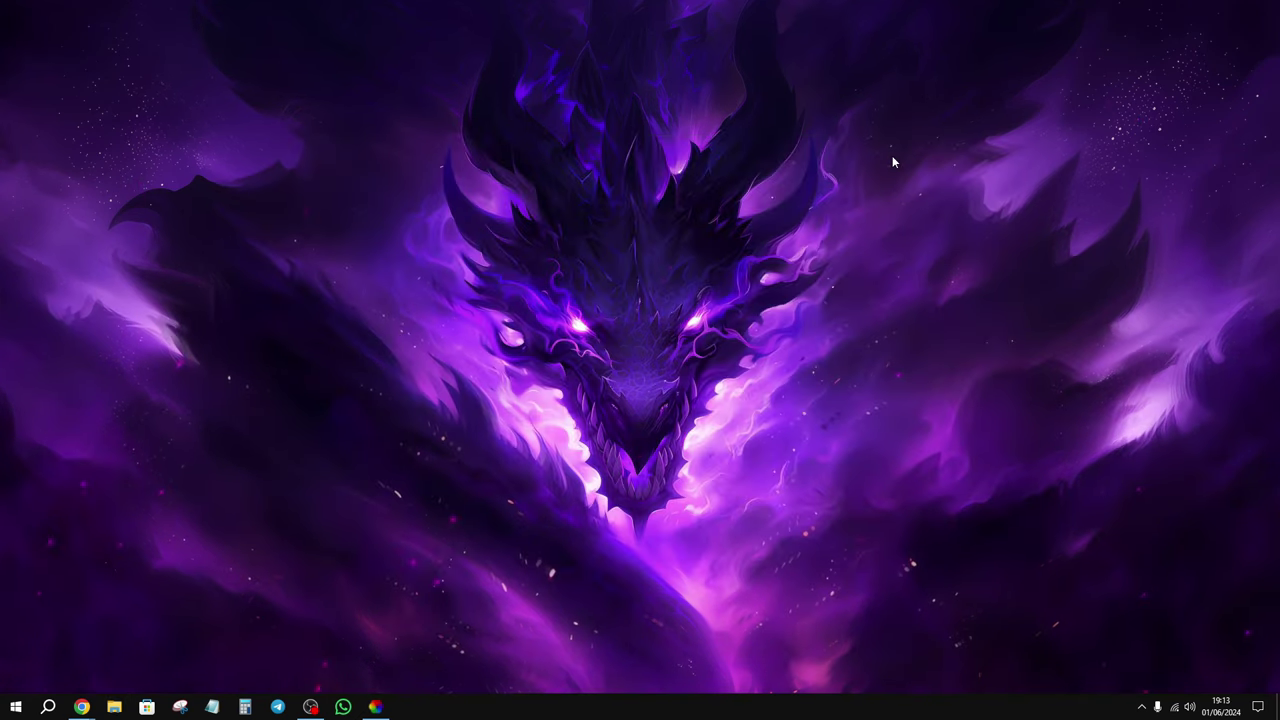
Open Device Manager (Gestione dispositivi) and locate the Intel and TP-LINK adapters under Schede di rete
{"action": "key", "text": "super"}
{"action": "type", "text": "gestione dispos"}
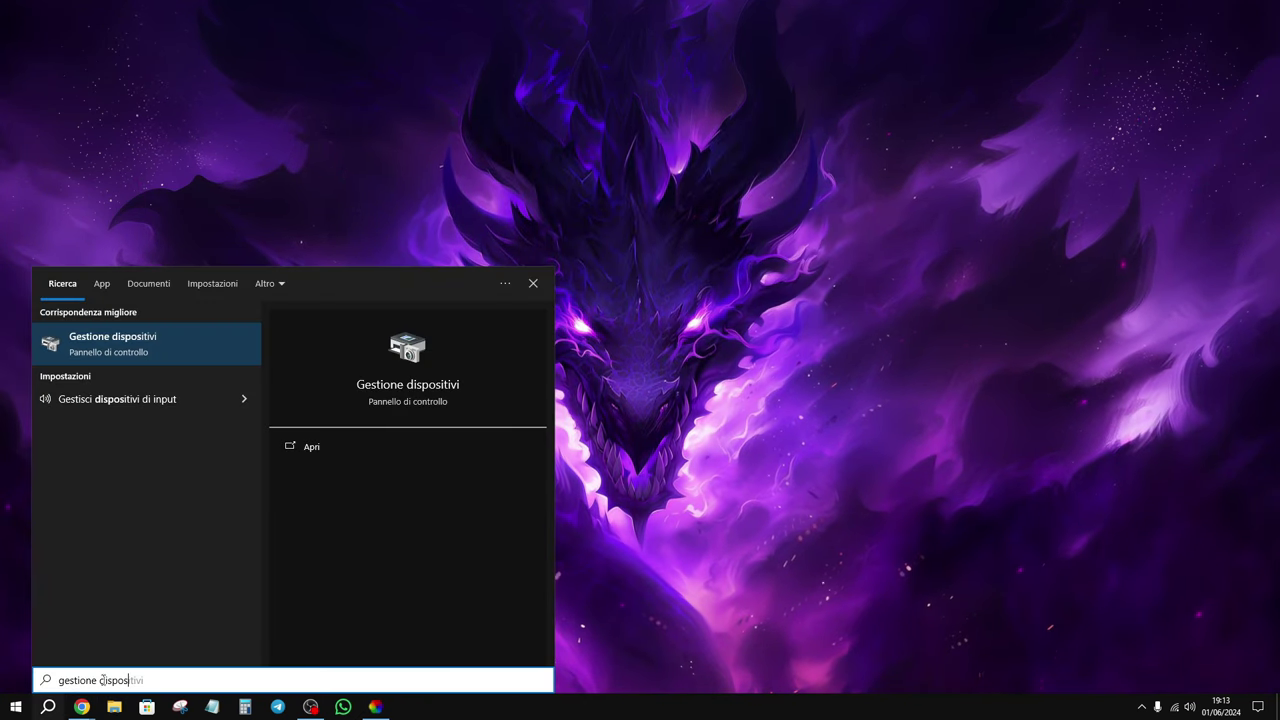
{"action": "left_click", "coordinate": [155, 347]}
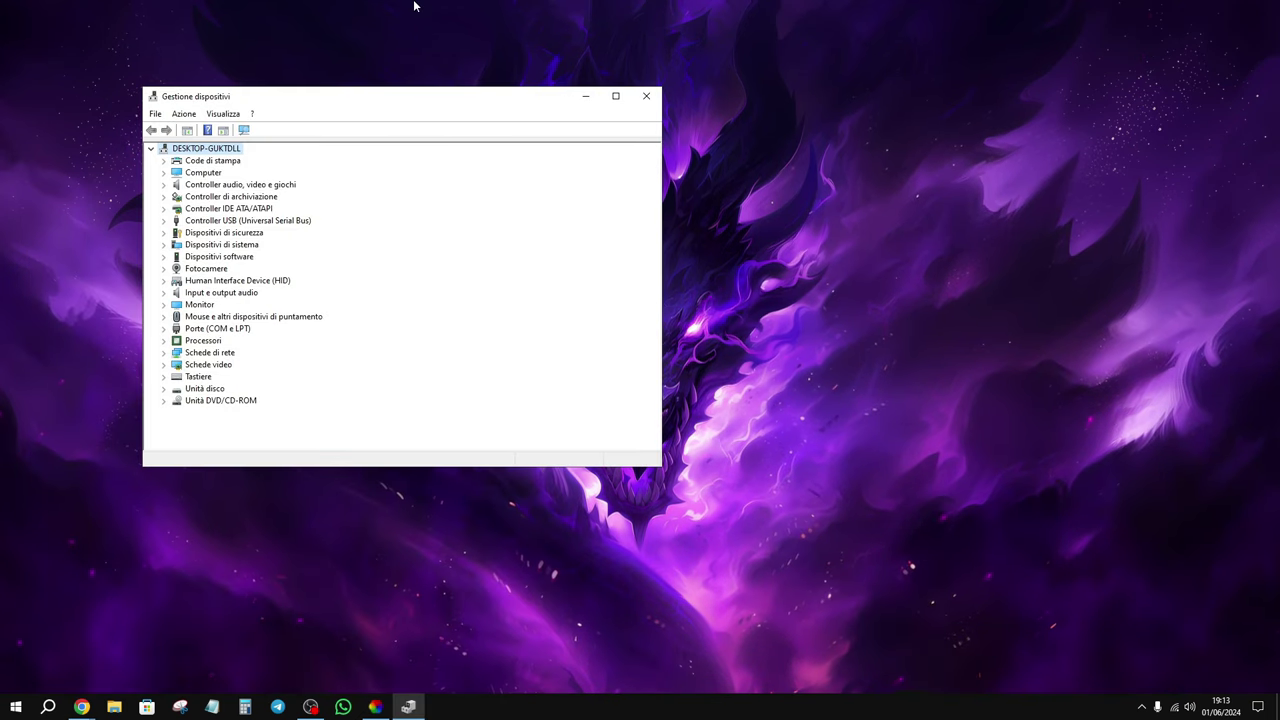
{"action": "double_click", "coordinate": [210, 352]}
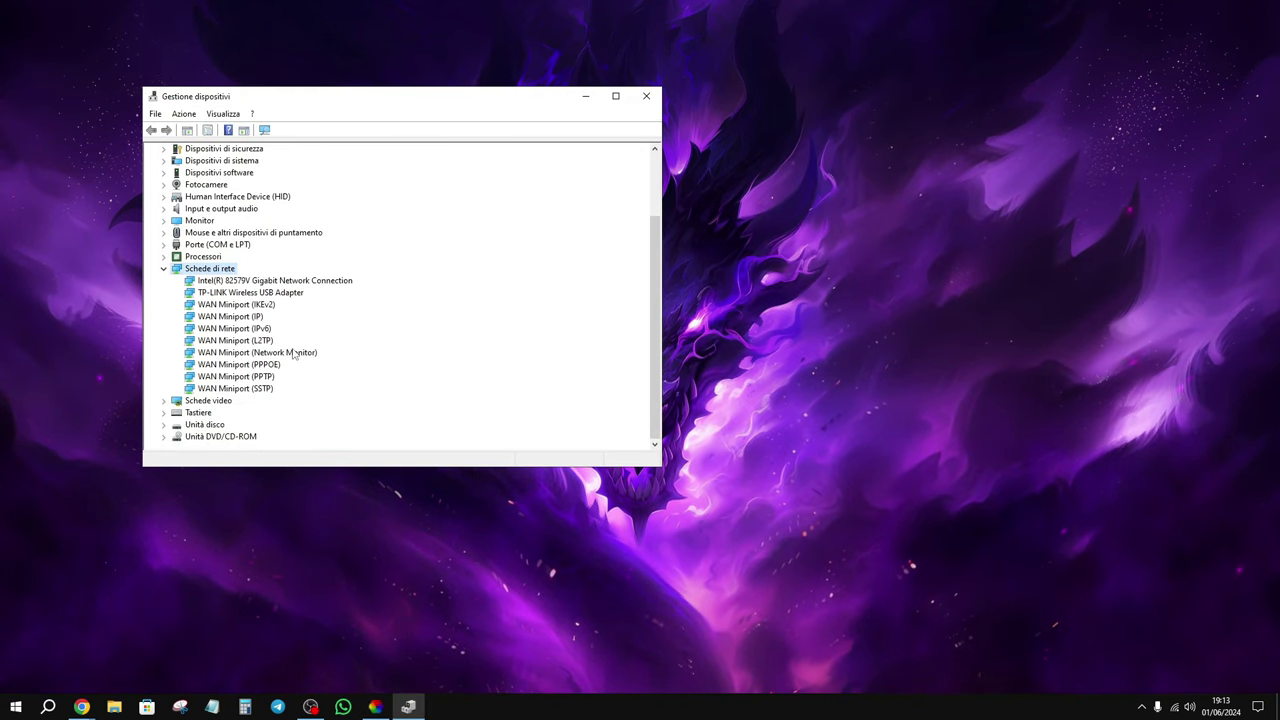
{"action": "left_click", "coordinate": [247, 292]}
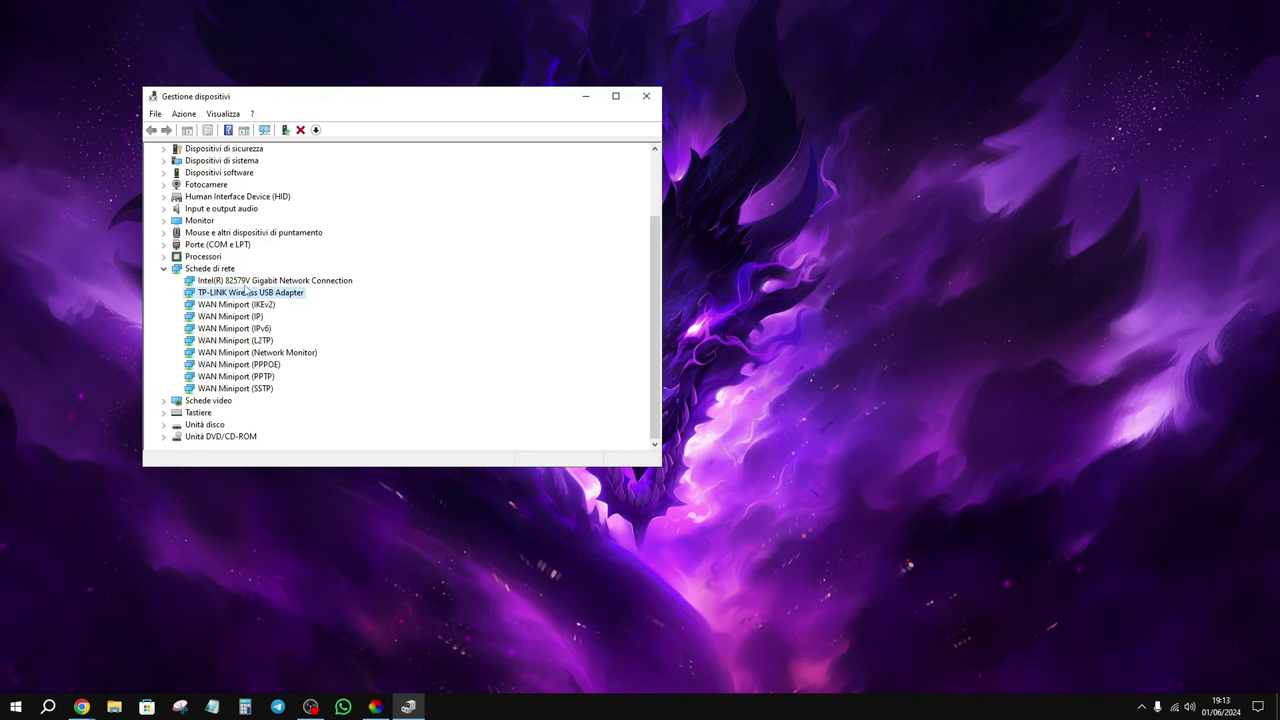
{"action": "left_click", "coordinate": [247, 282]}
{"action": "left_click", "coordinate": [242, 294]}
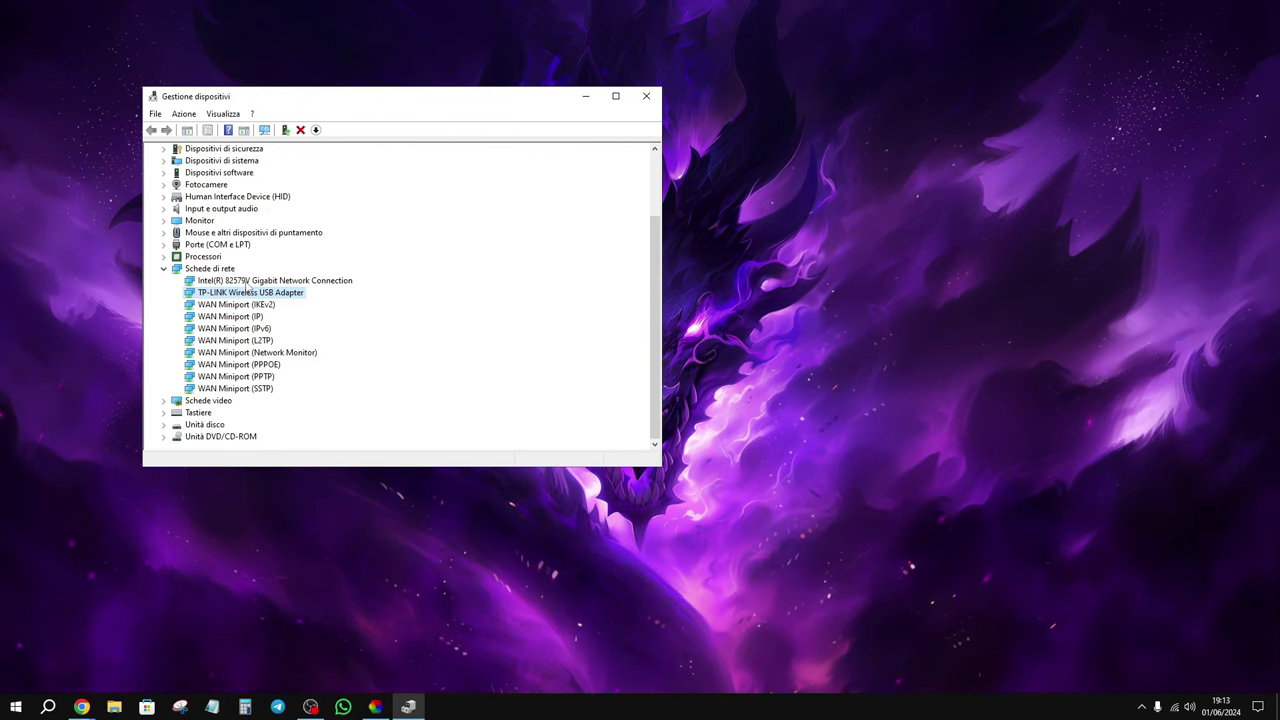
Disallow the Intel(R) 82579V adapter from waking the computer and from being turned off to save power, and confirm
{"action": "double_click", "coordinate": [247, 282]}
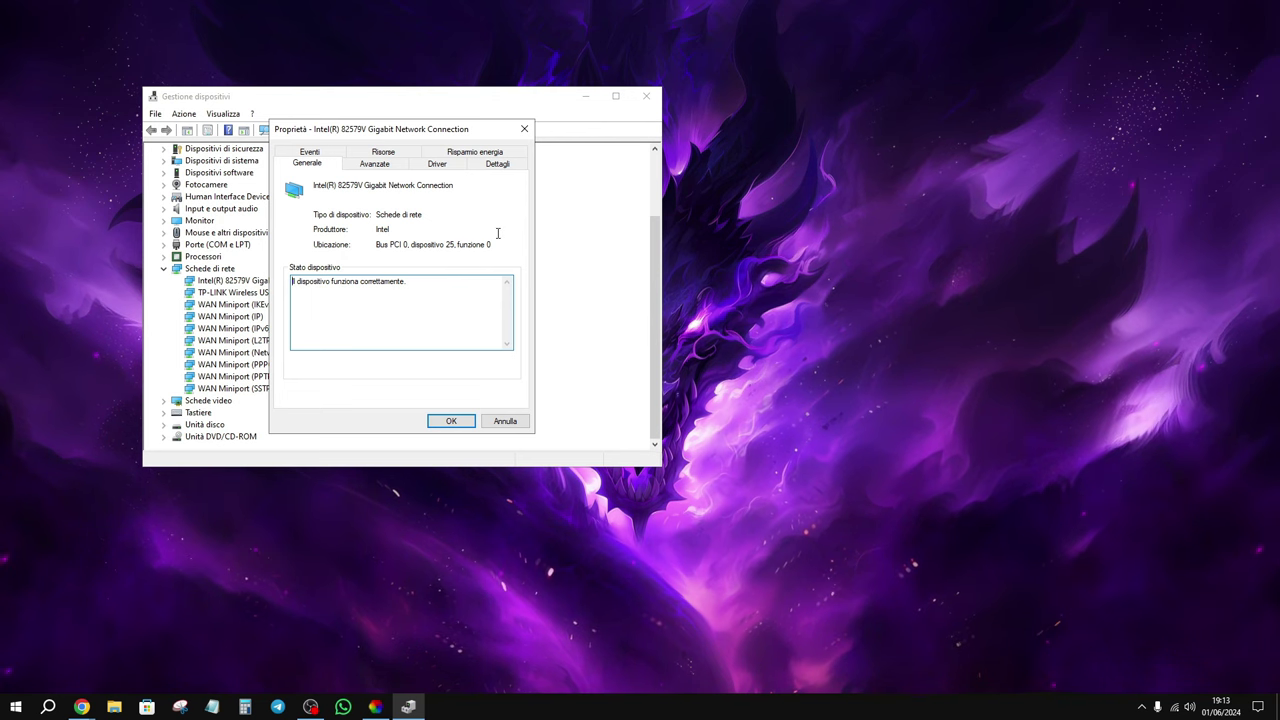
{"action": "left_click", "coordinate": [476, 151]}
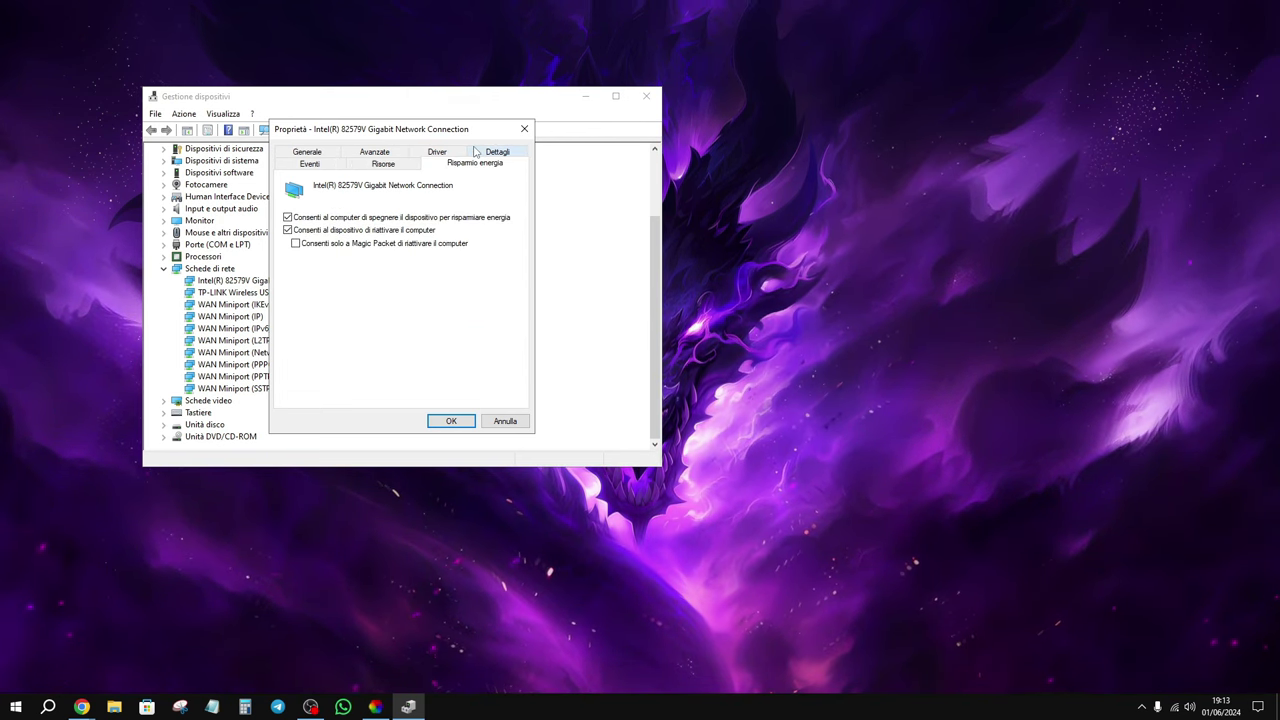
{"action": "left_click", "coordinate": [328, 231]}
{"action": "left_click", "coordinate": [330, 219]}
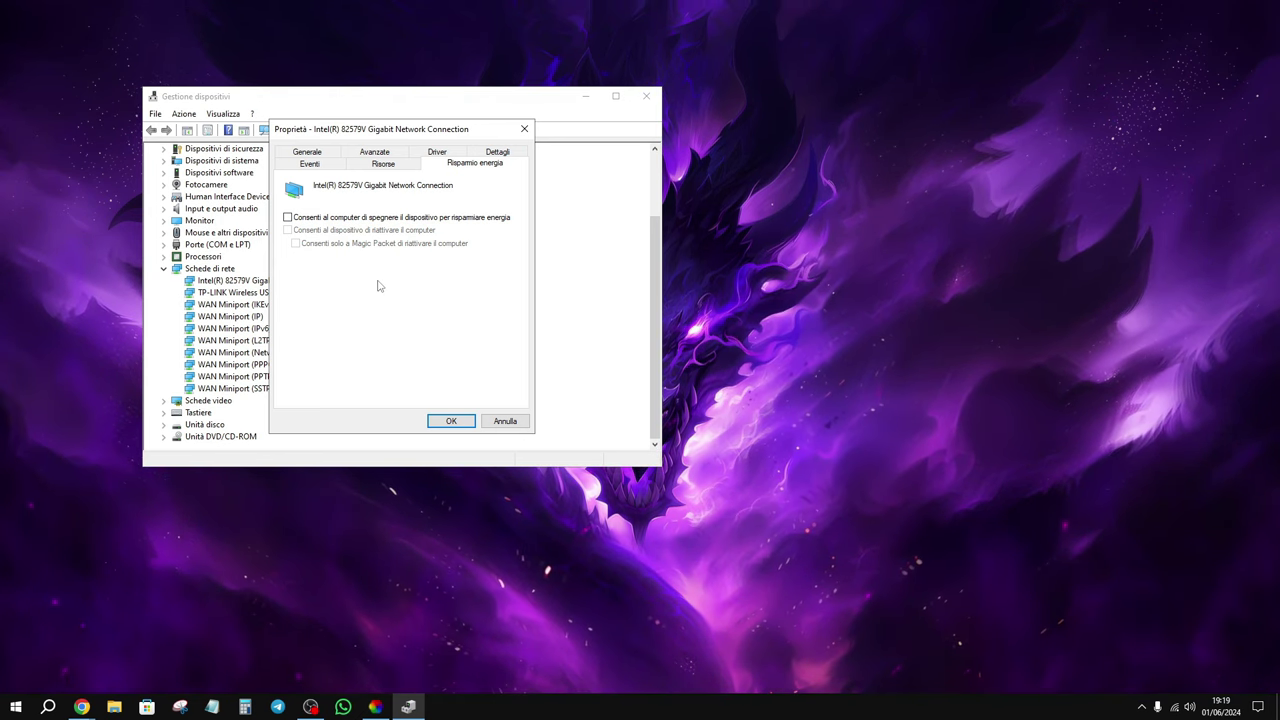
{"action": "left_click", "coordinate": [448, 421]}
Make sure the TP-LINK Wireless USB Adapter's power-saving settings do not let the computer turn it off, and confirm
{"action": "left_click", "coordinate": [288, 293]}
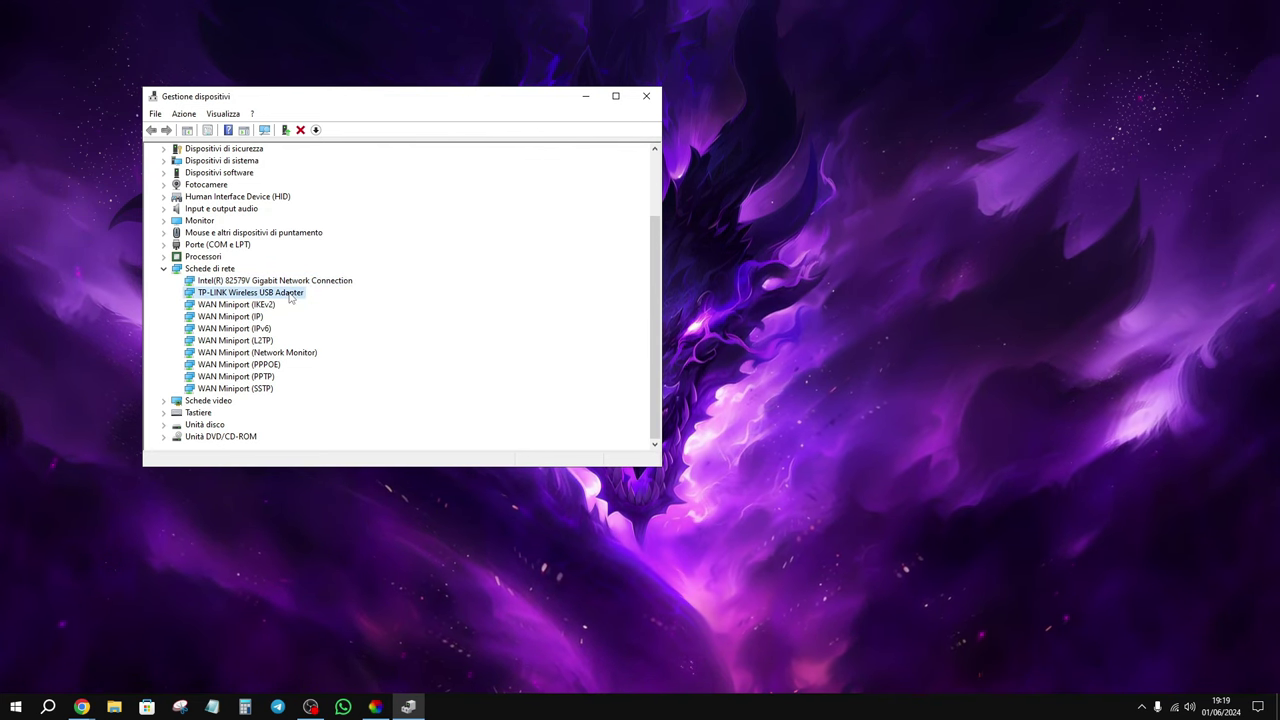
{"action": "double_click", "coordinate": [290, 294]}
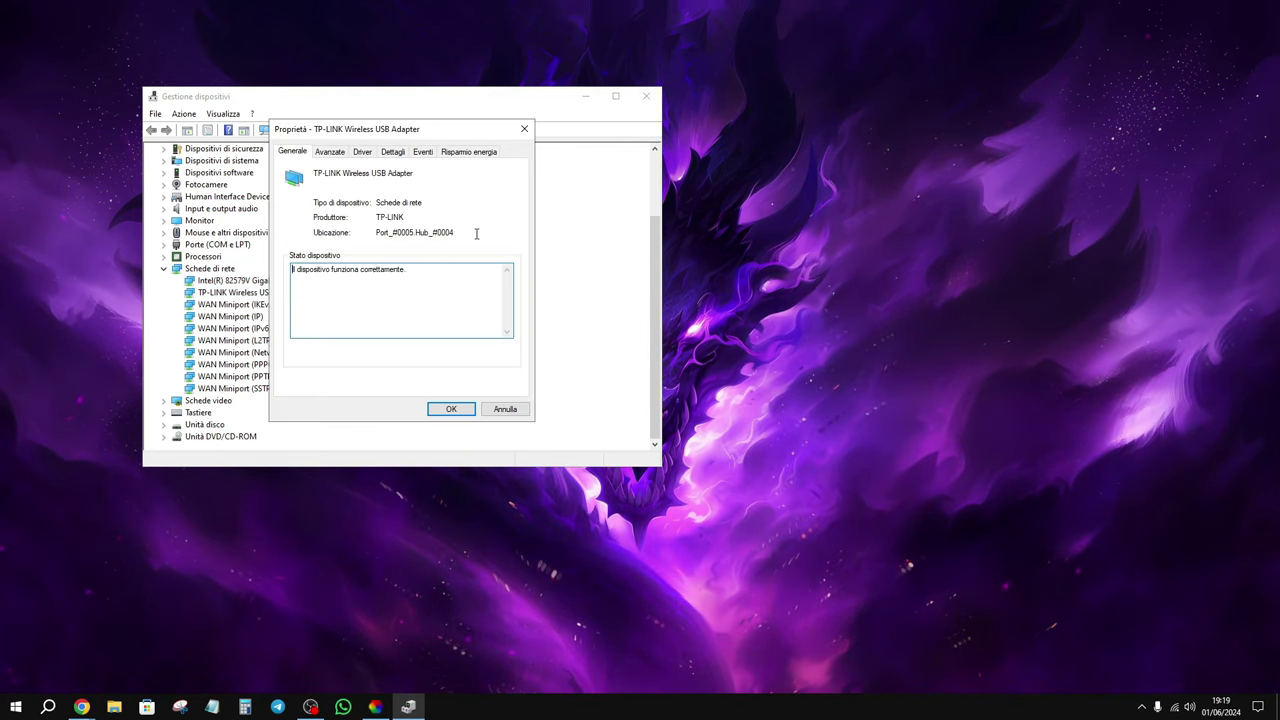
{"action": "left_click", "coordinate": [475, 155]}
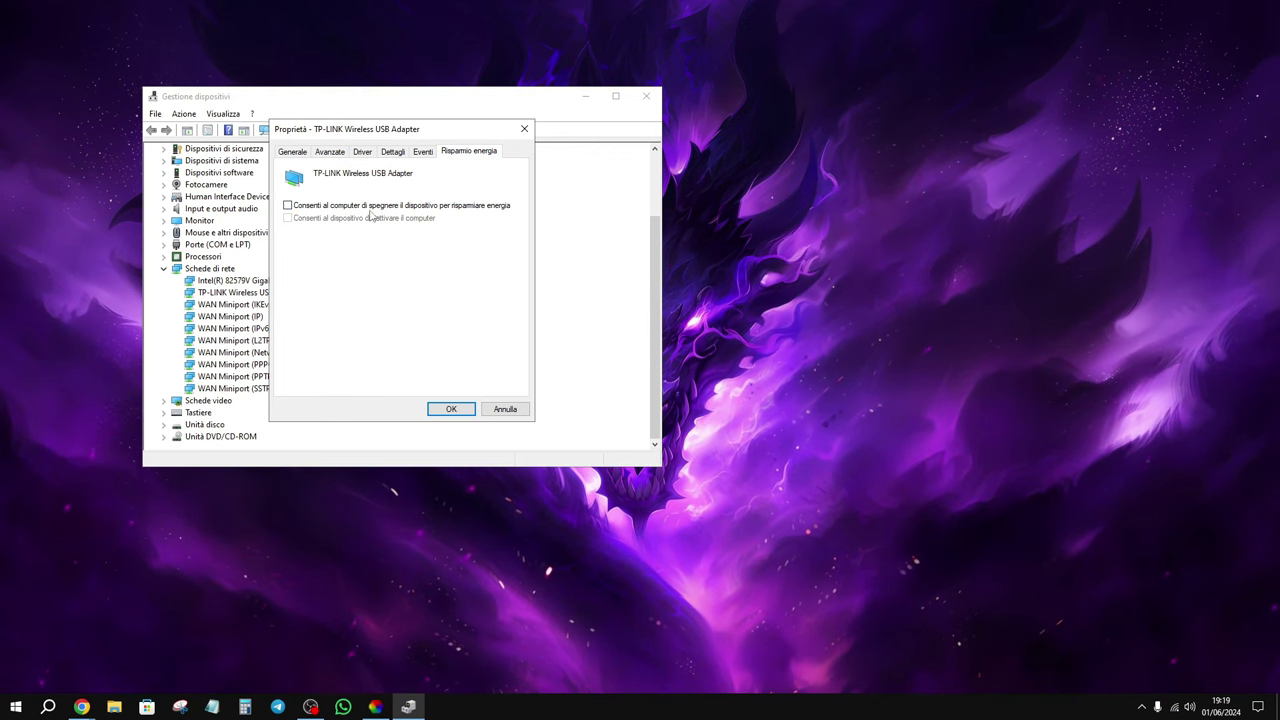
{"action": "left_click", "coordinate": [451, 409]}
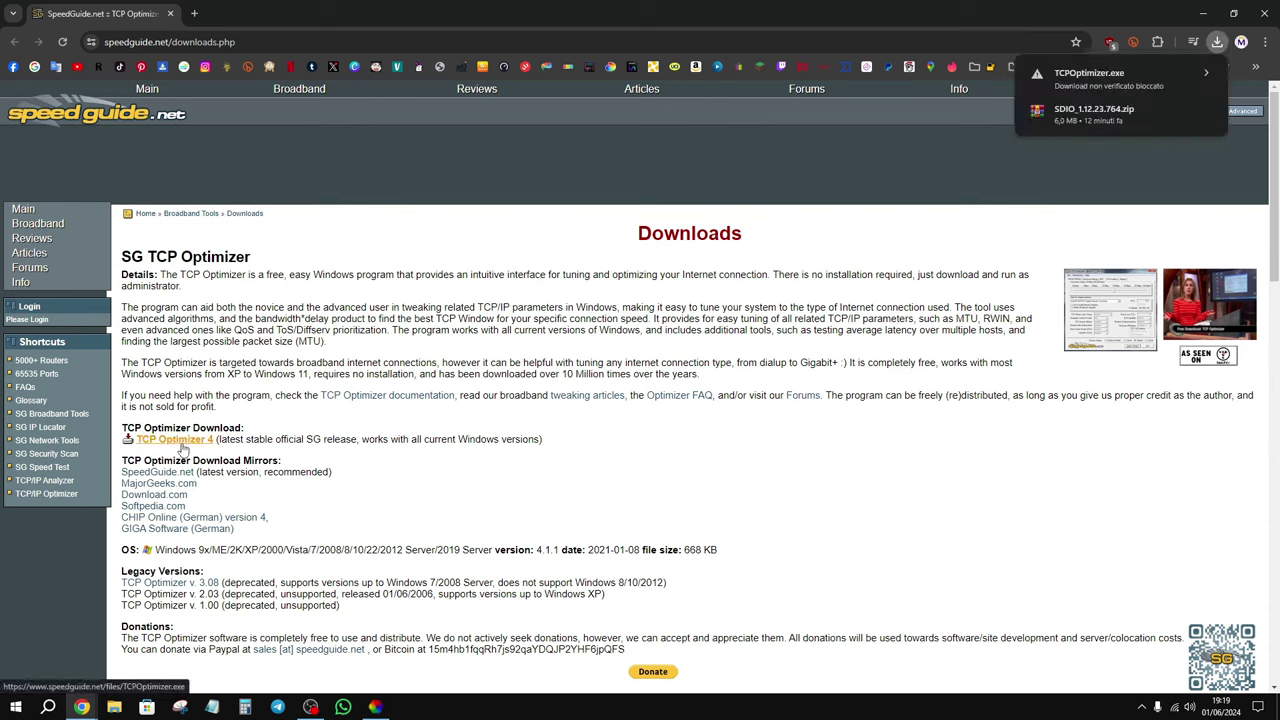
Keep the unverified TCPOptimizer.exe download in Chrome and run the file from the Download folder as administrator
{"action": "left_click", "coordinate": [1137, 94]}
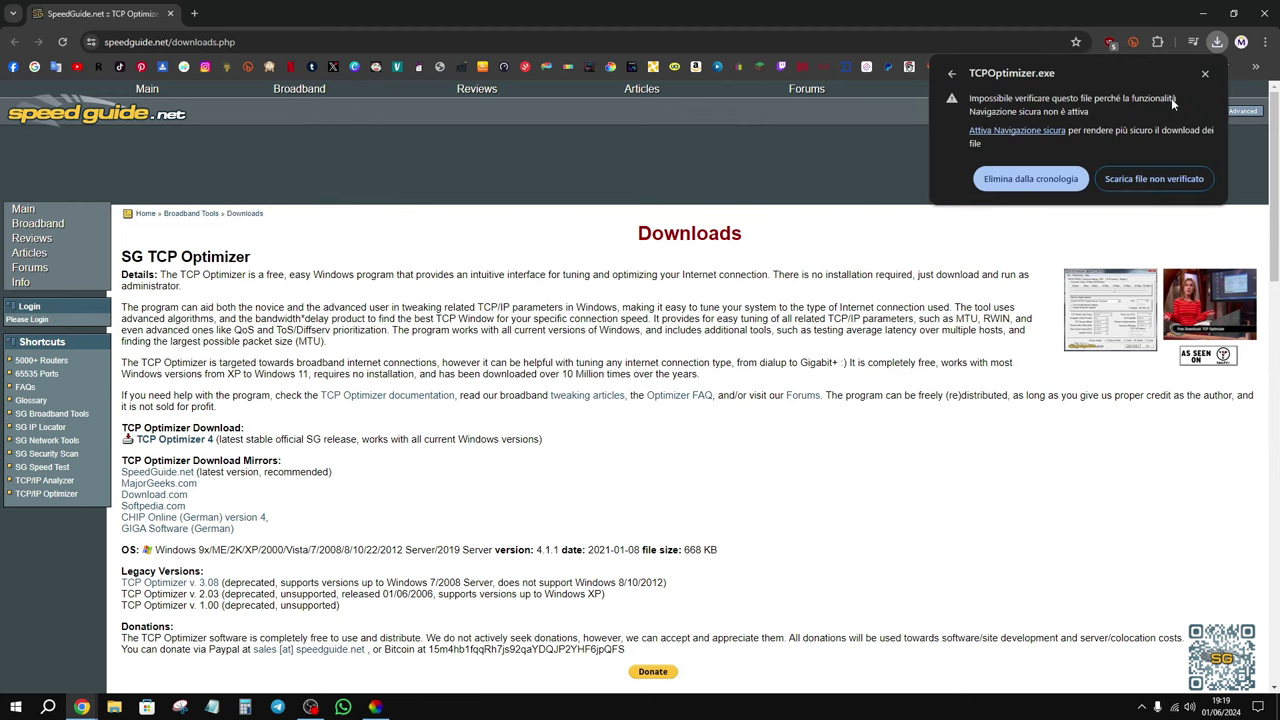
{"action": "left_click", "coordinate": [1171, 176]}
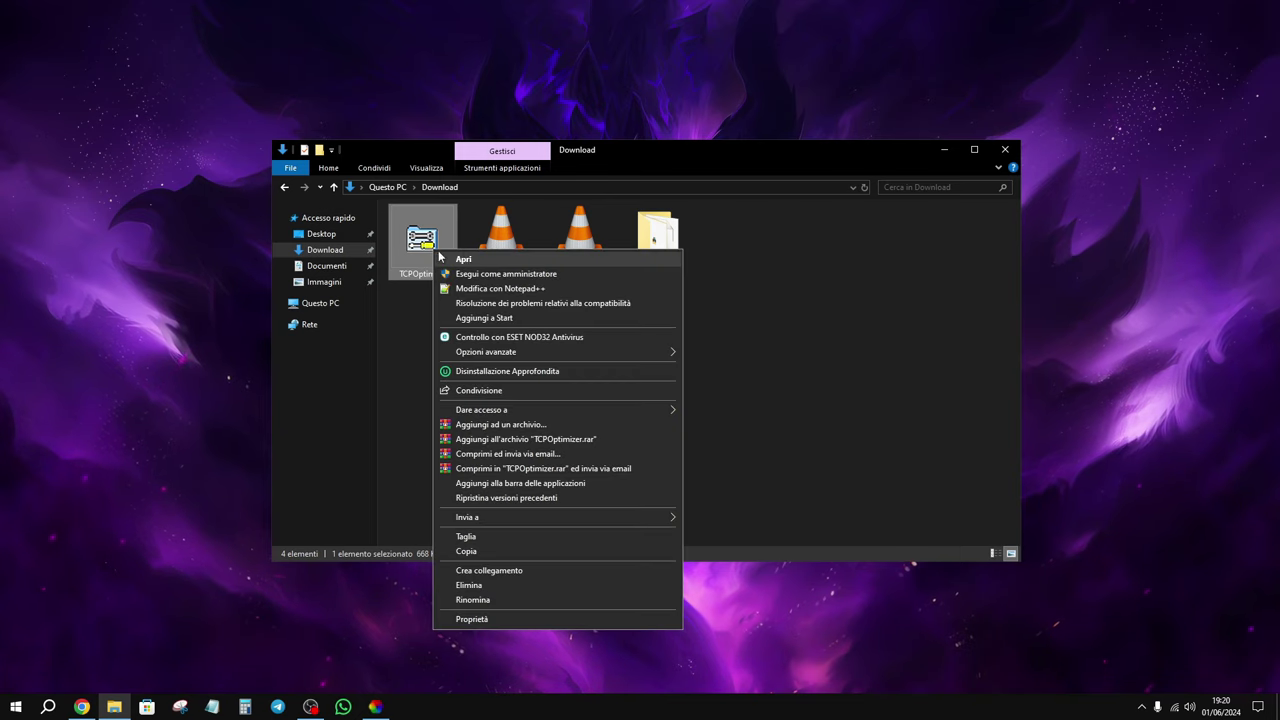
{"action": "left_click", "coordinate": [478, 275]}
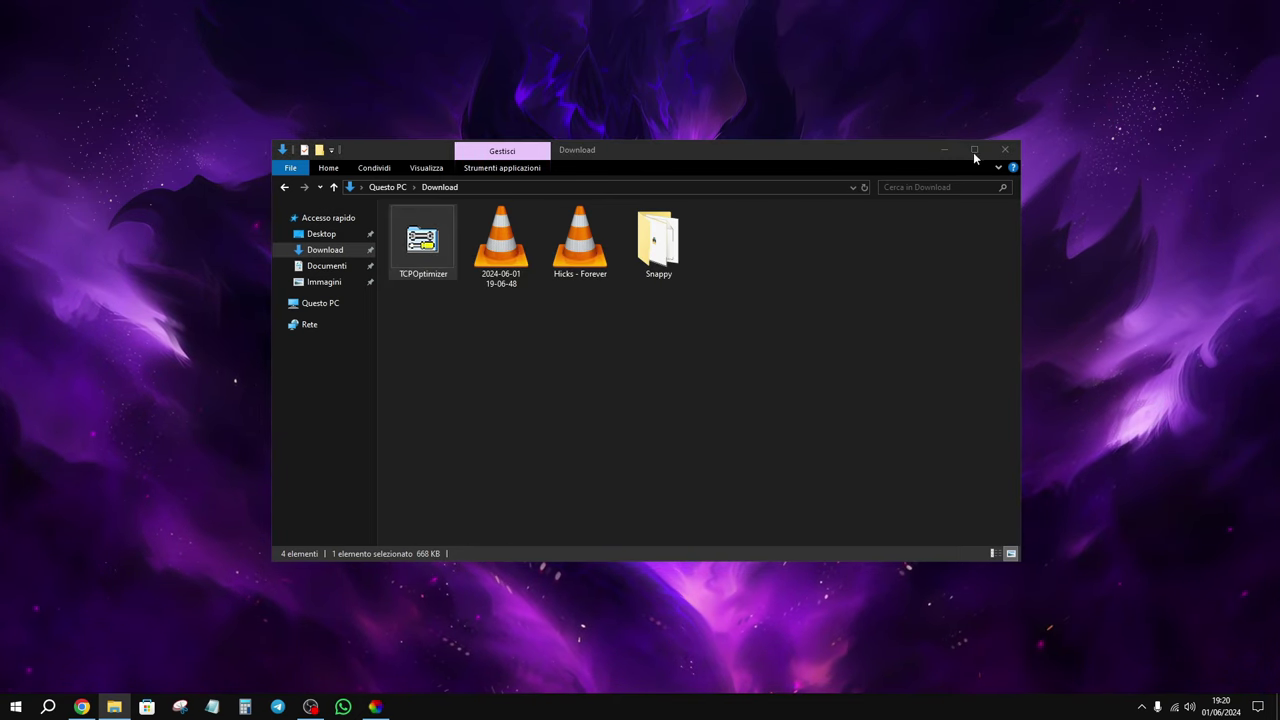
{"action": "left_click", "coordinate": [1005, 149]}
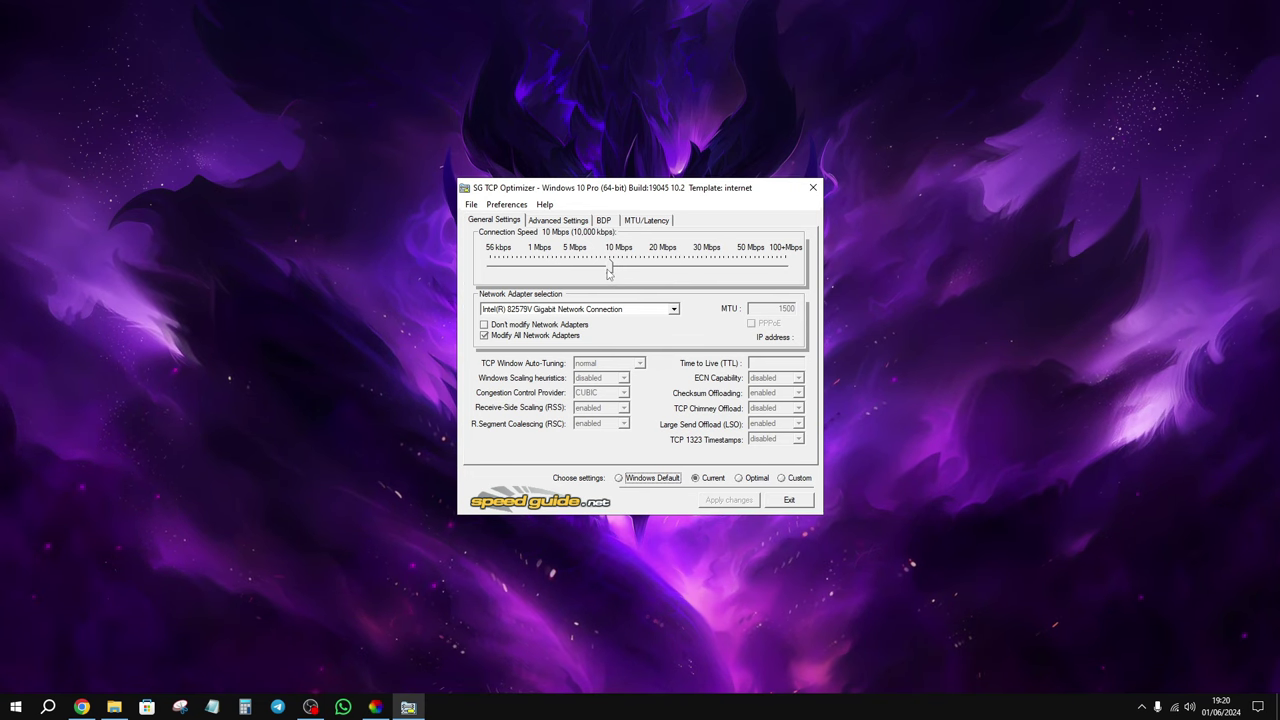
Set the connection speed to 100 Mbps and select the TP-LINK Wireless USB Adapter with custom settings
{"action": "left_click", "coordinate": [609, 268]}
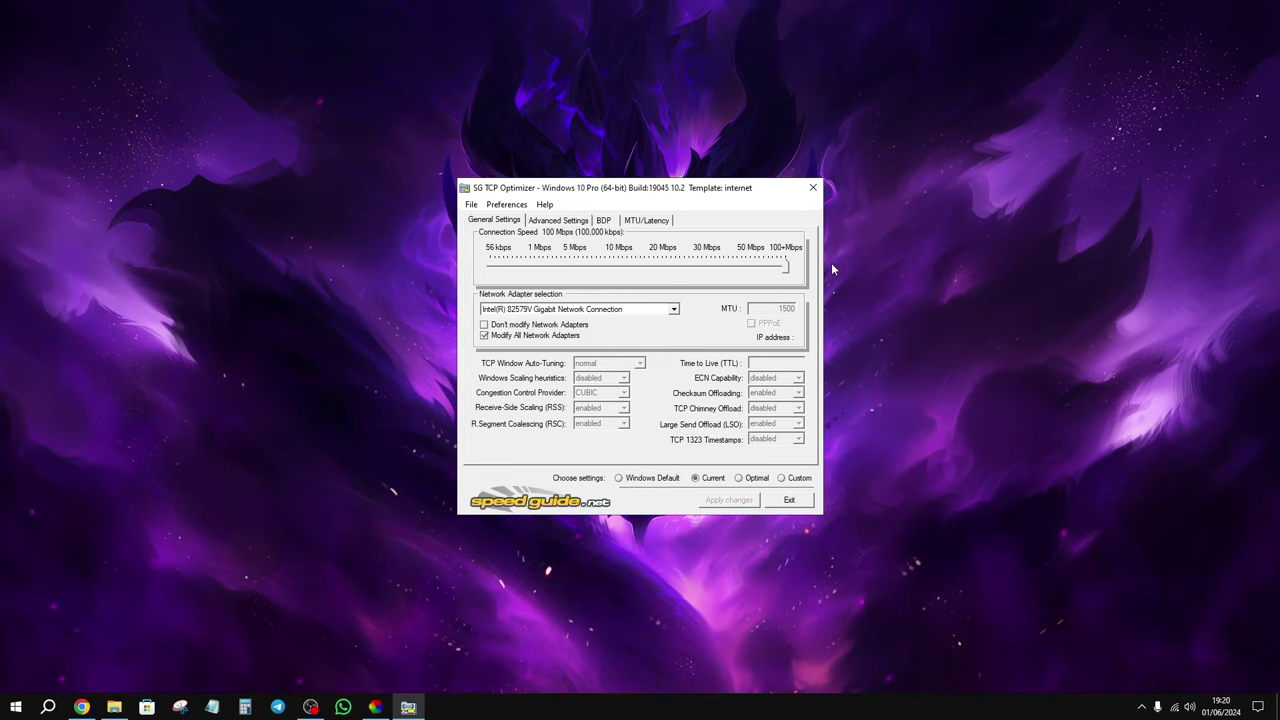
{"action": "left_click", "coordinate": [528, 309]}
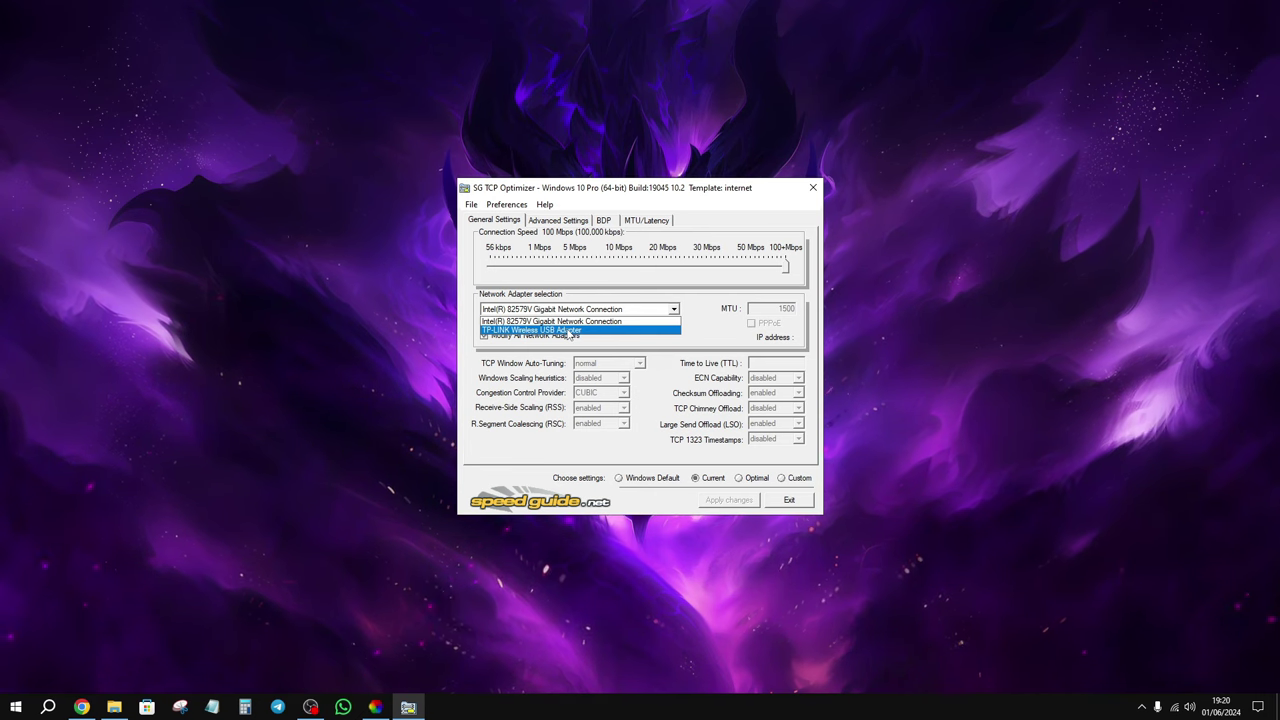
{"action": "left_click", "coordinate": [569, 331]}
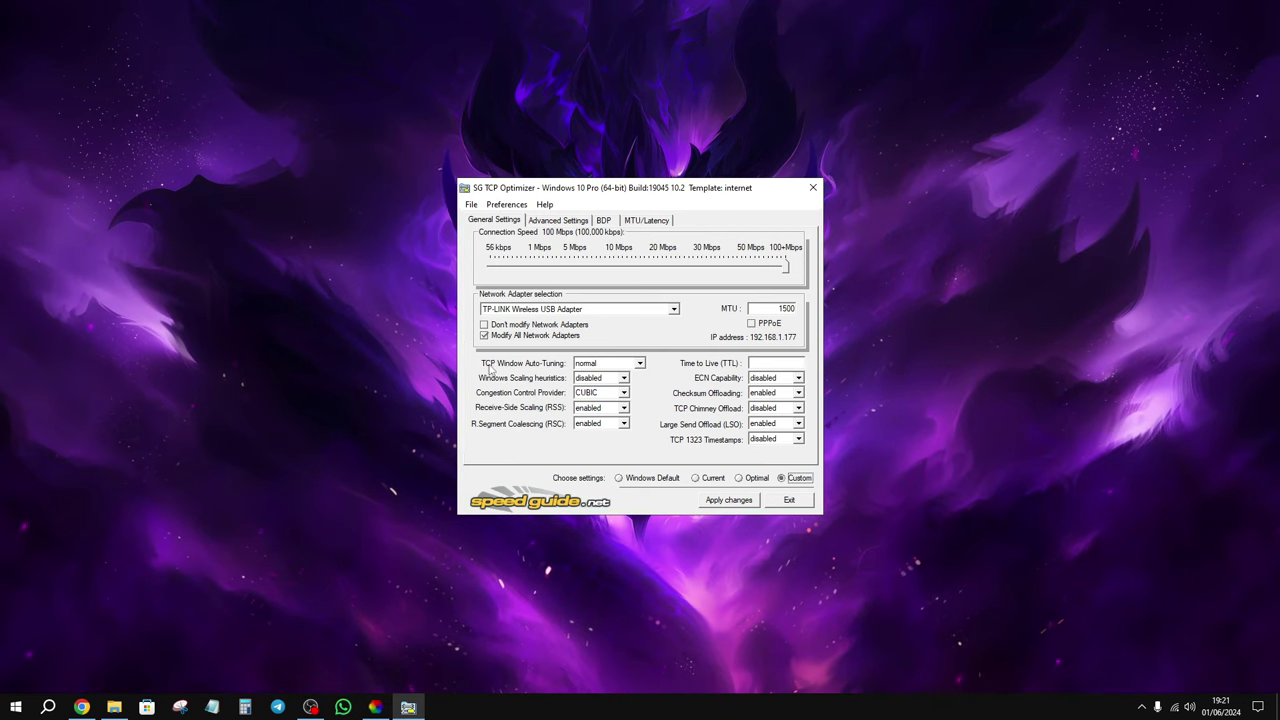
Make sure TCP Window Auto-Tuning is set to normal and Windows Scaling heuristics to disabled
{"action": "left_click", "coordinate": [590, 368]}
{"action": "left_click", "coordinate": [603, 368]}
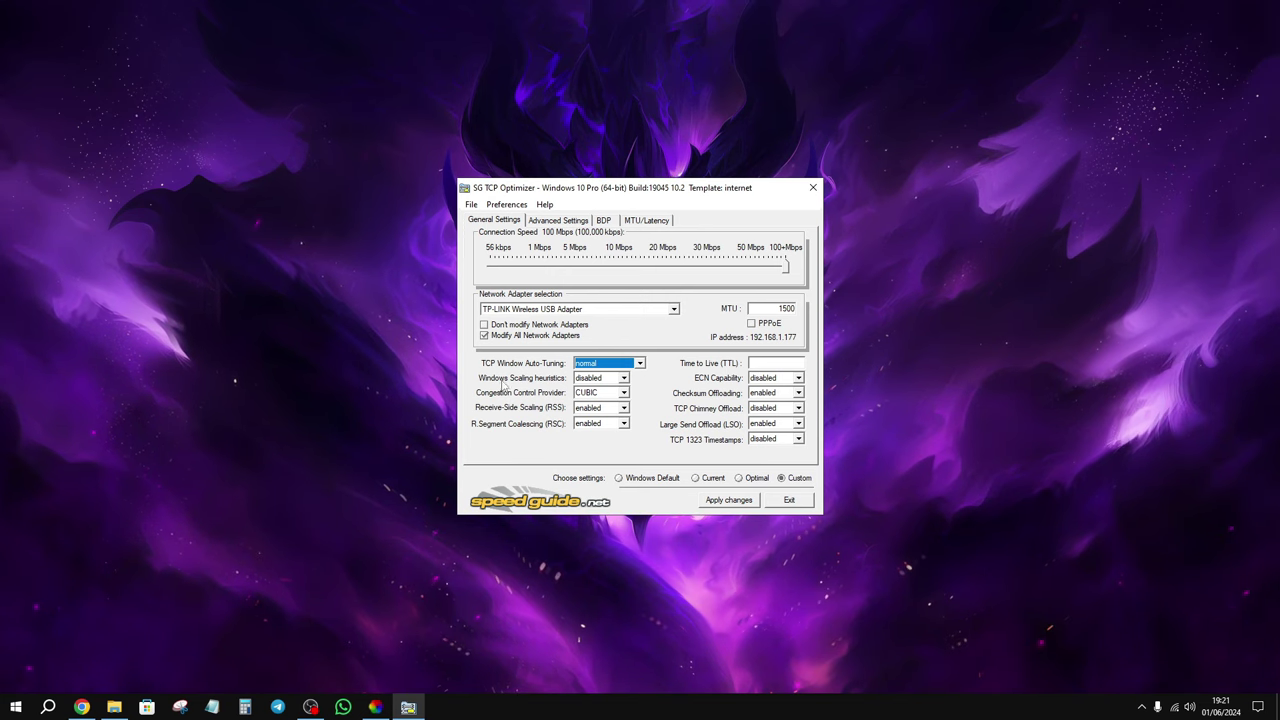
{"action": "left_click", "coordinate": [590, 380]}
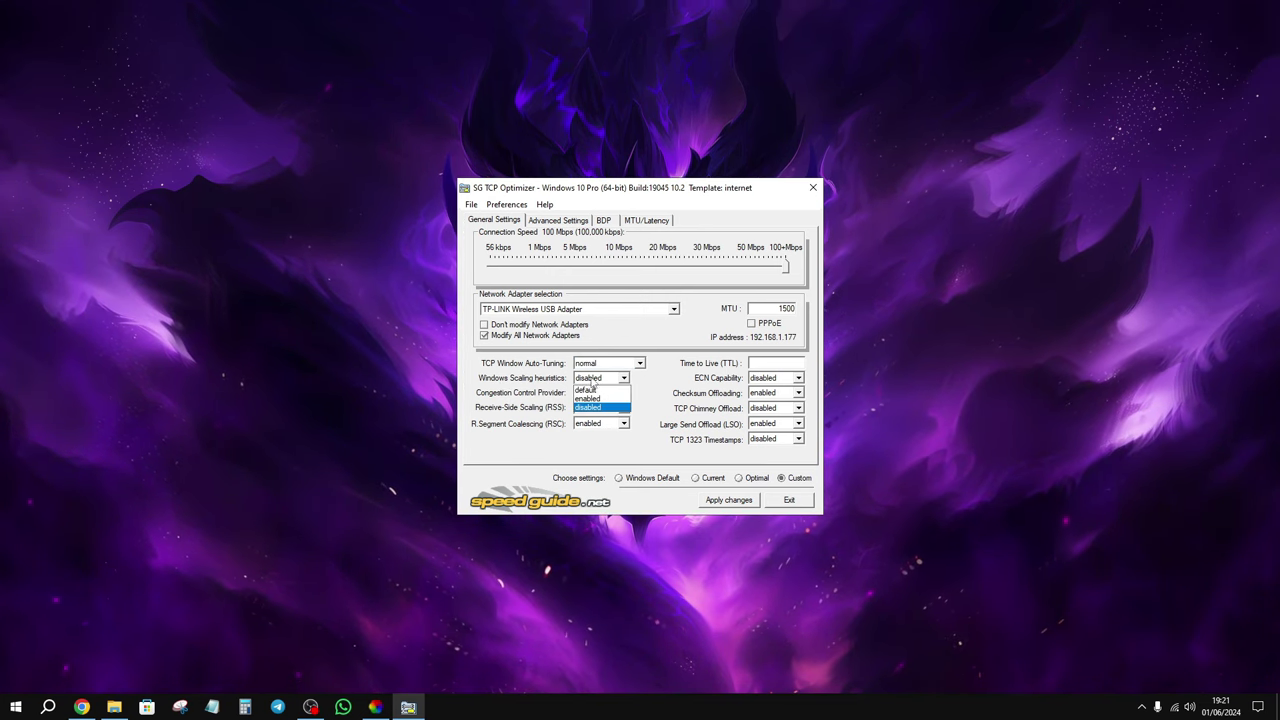
{"action": "left_click", "coordinate": [605, 383]}
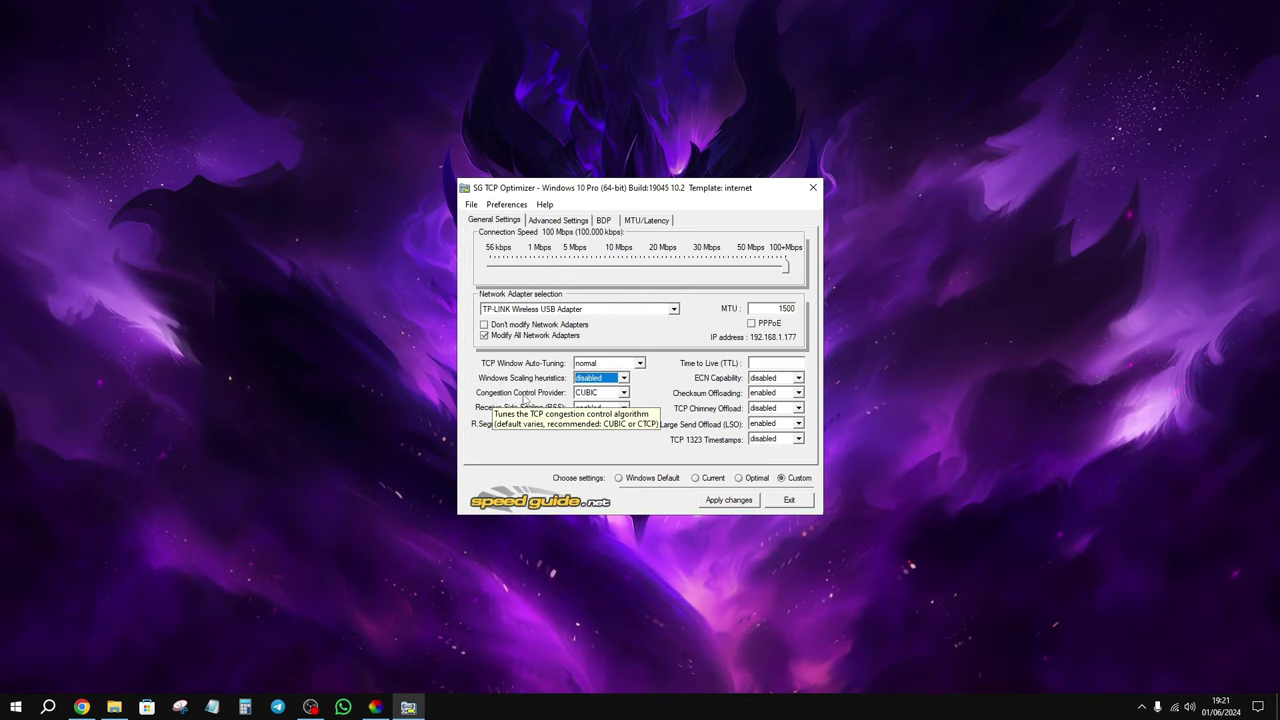
Set the Congestion Control Provider to ctcp and disable R.Segment Coalescing (RSC)
{"action": "left_click", "coordinate": [594, 393]}
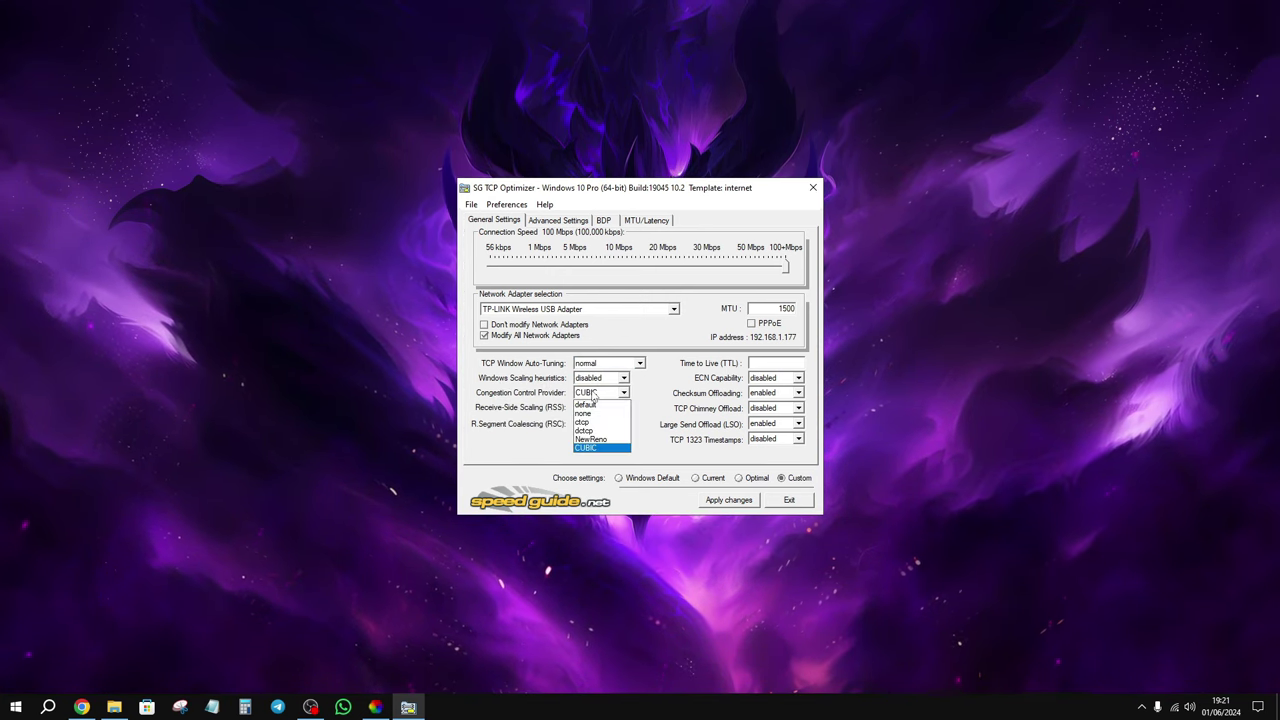
{"action": "left_click", "coordinate": [598, 422]}
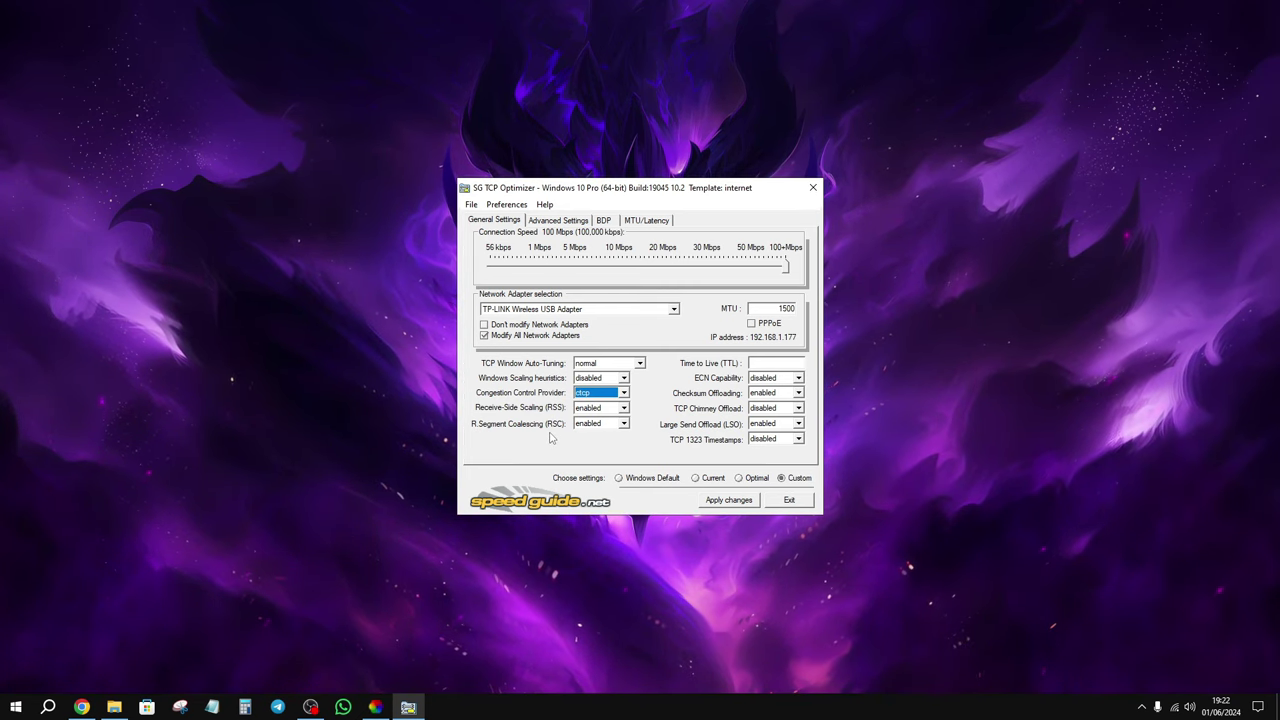
{"action": "left_click", "coordinate": [600, 423]}
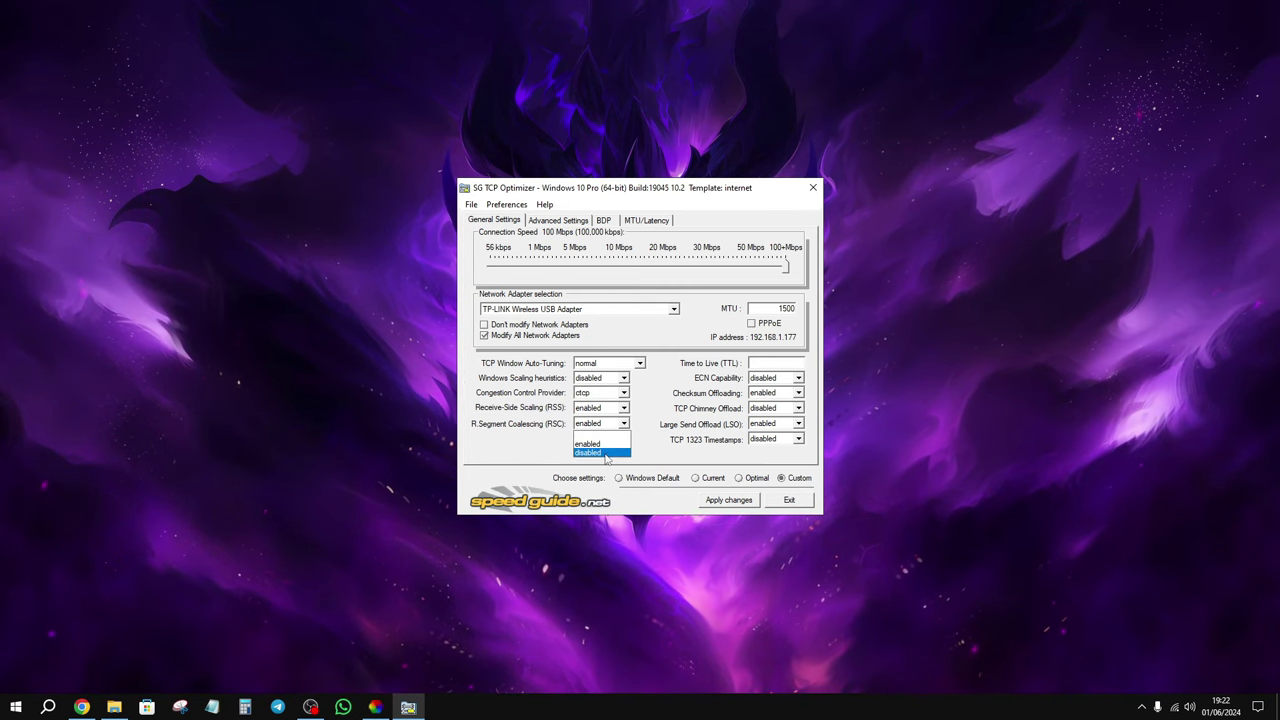
{"action": "left_click", "coordinate": [600, 452]}
Set Time to Live (TTL) to 64 and enable ECN Capability
{"action": "left_click", "coordinate": [801, 362]}
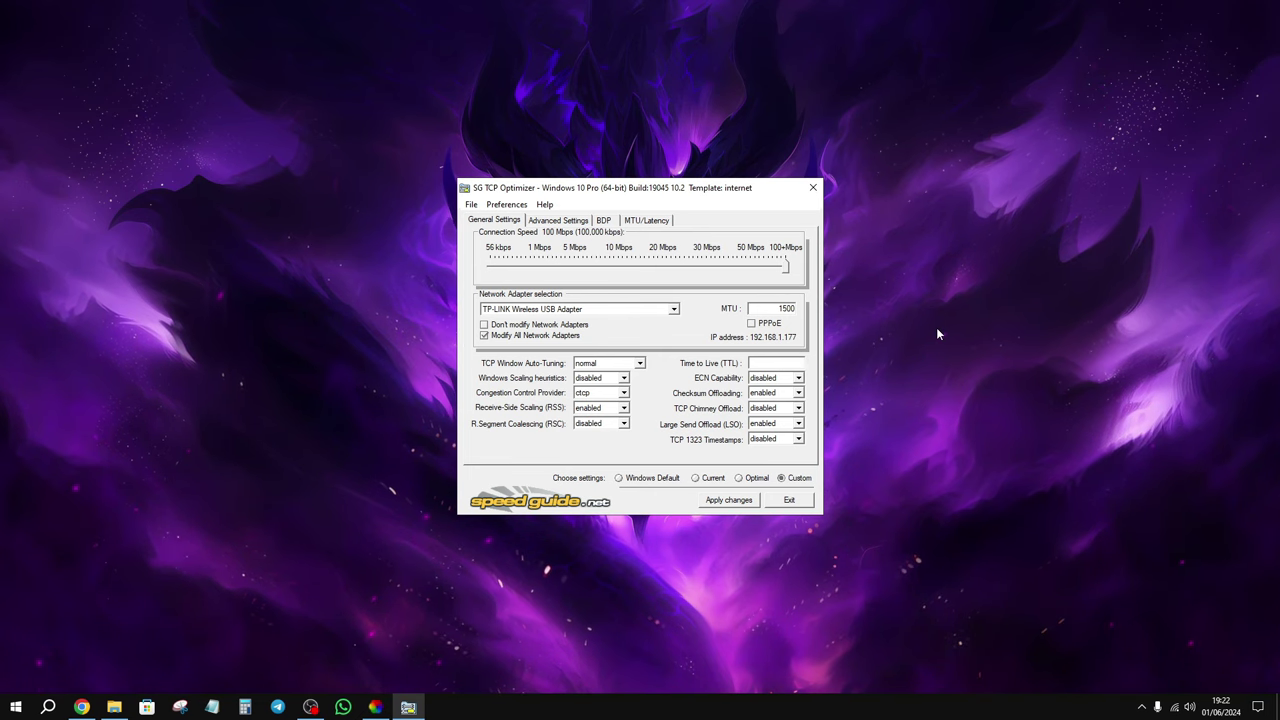
{"action": "type", "text": "64"}
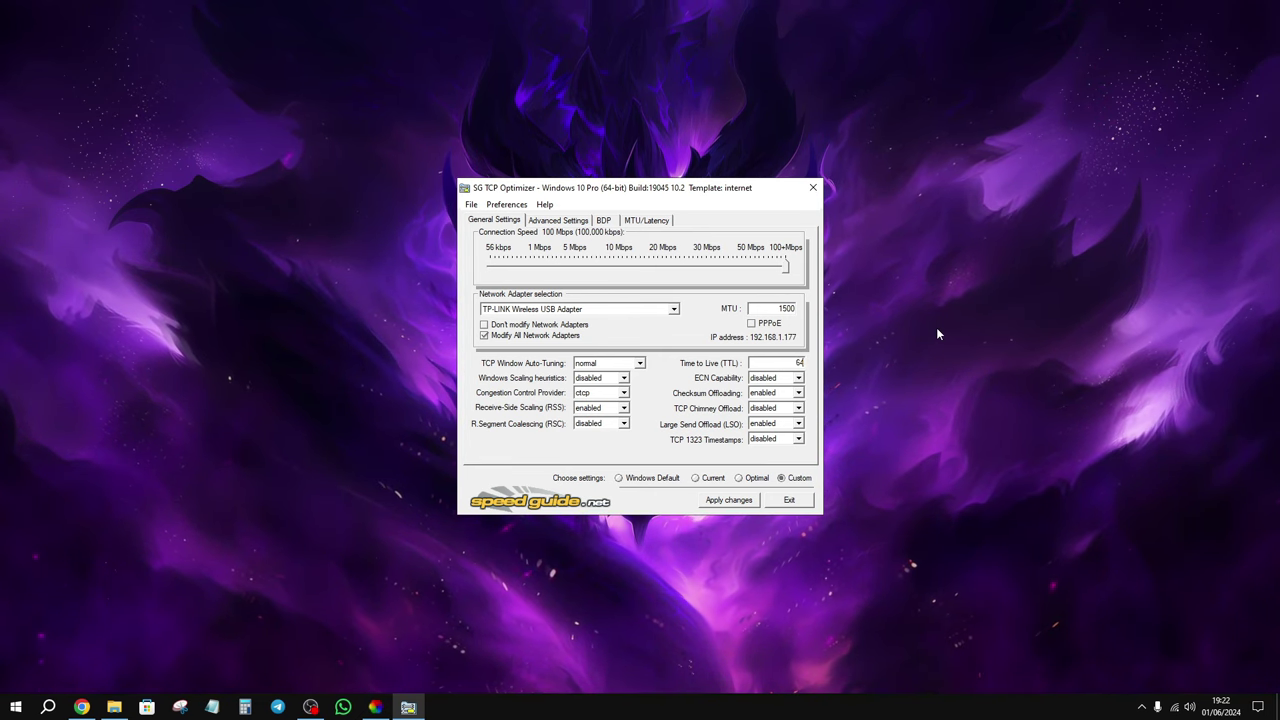
{"action": "left_click", "coordinate": [762, 385]}
{"action": "left_click", "coordinate": [765, 400]}
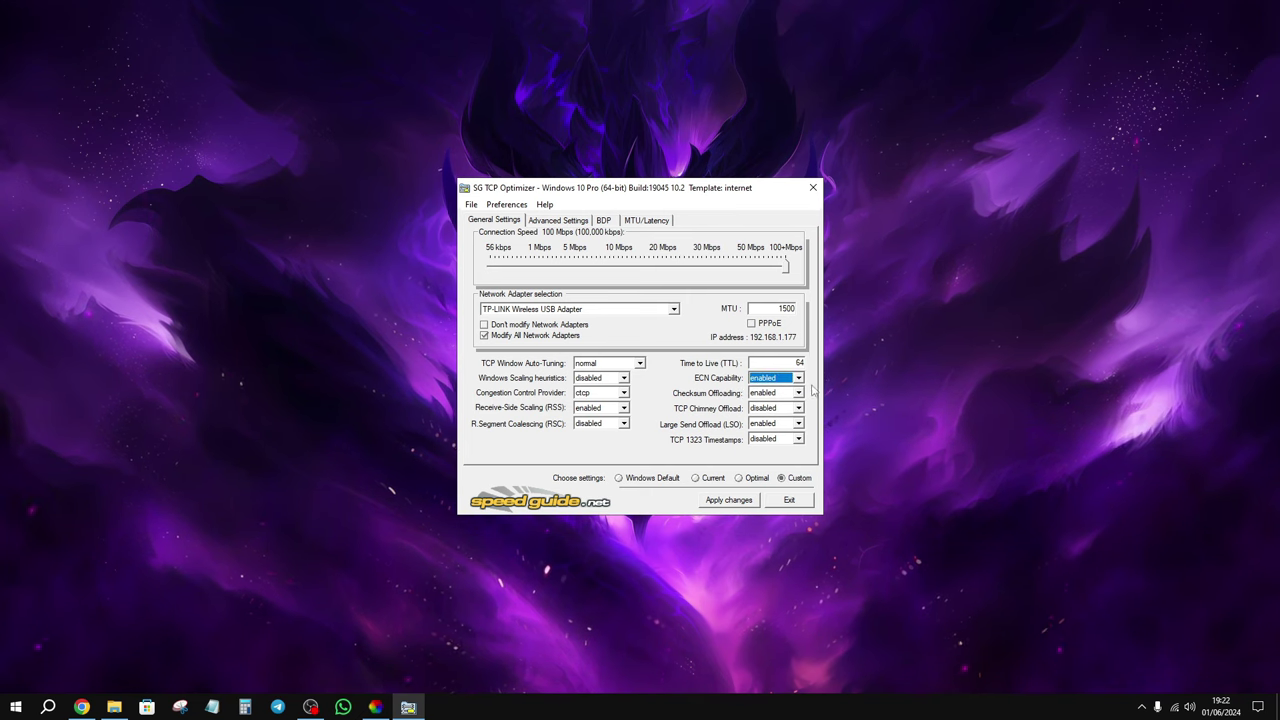
Disable Checksum Offloading and make sure TCP Chimney Offload is set to disabled
{"action": "left_click", "coordinate": [770, 408]}
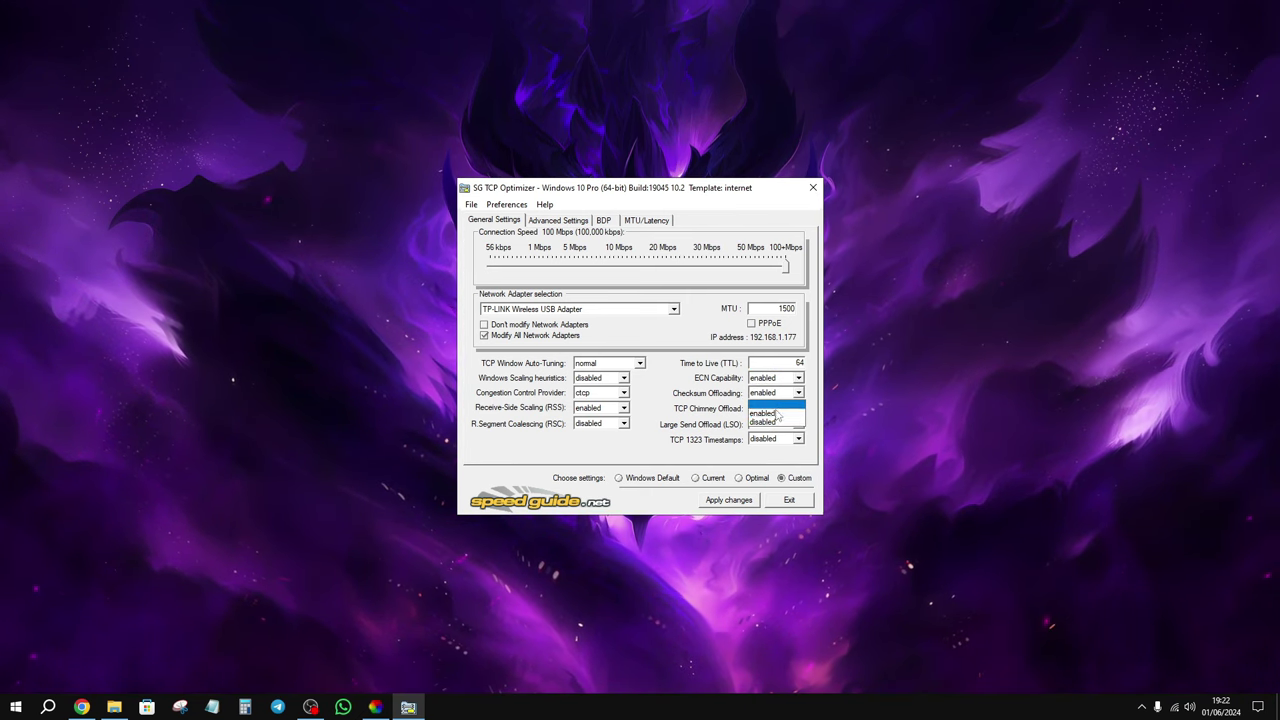
{"action": "left_click", "coordinate": [768, 422]}
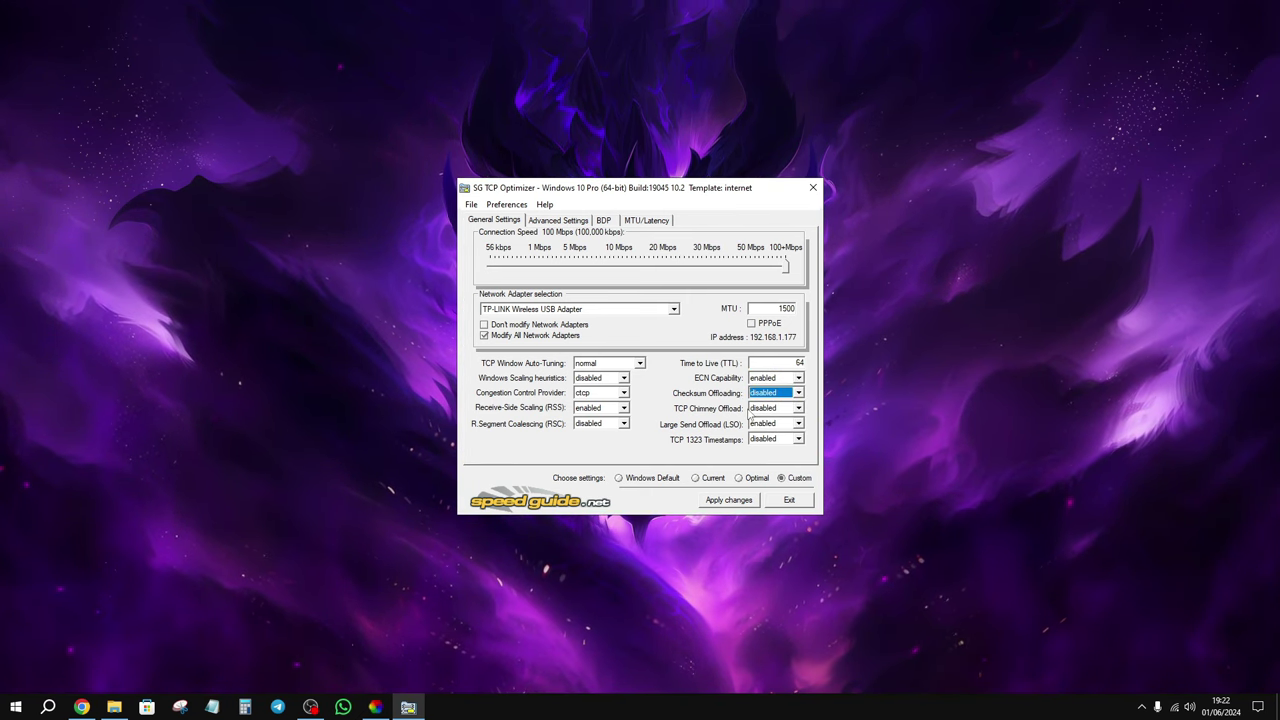
{"action": "left_click", "coordinate": [760, 410]}
{"action": "left_click", "coordinate": [765, 437]}
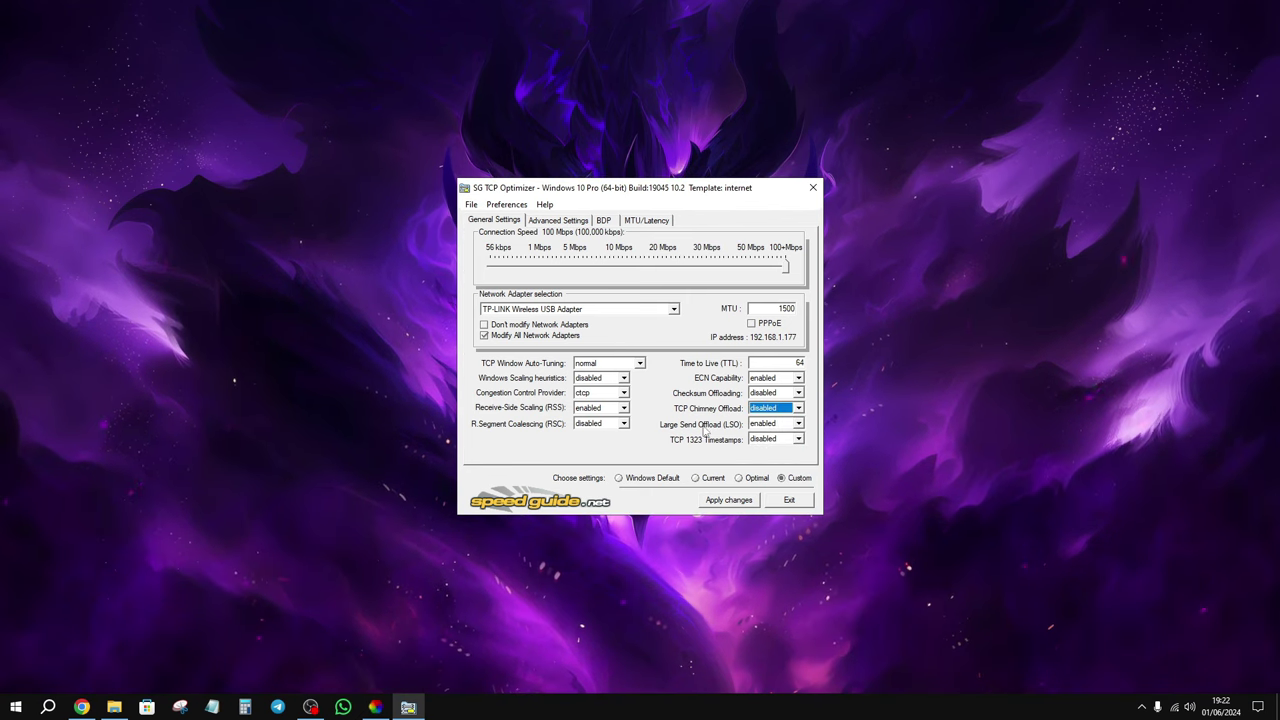
Disable Large Send Offload (LSO) and enable TCP 1323 Timestamps
{"action": "left_click", "coordinate": [770, 423]}
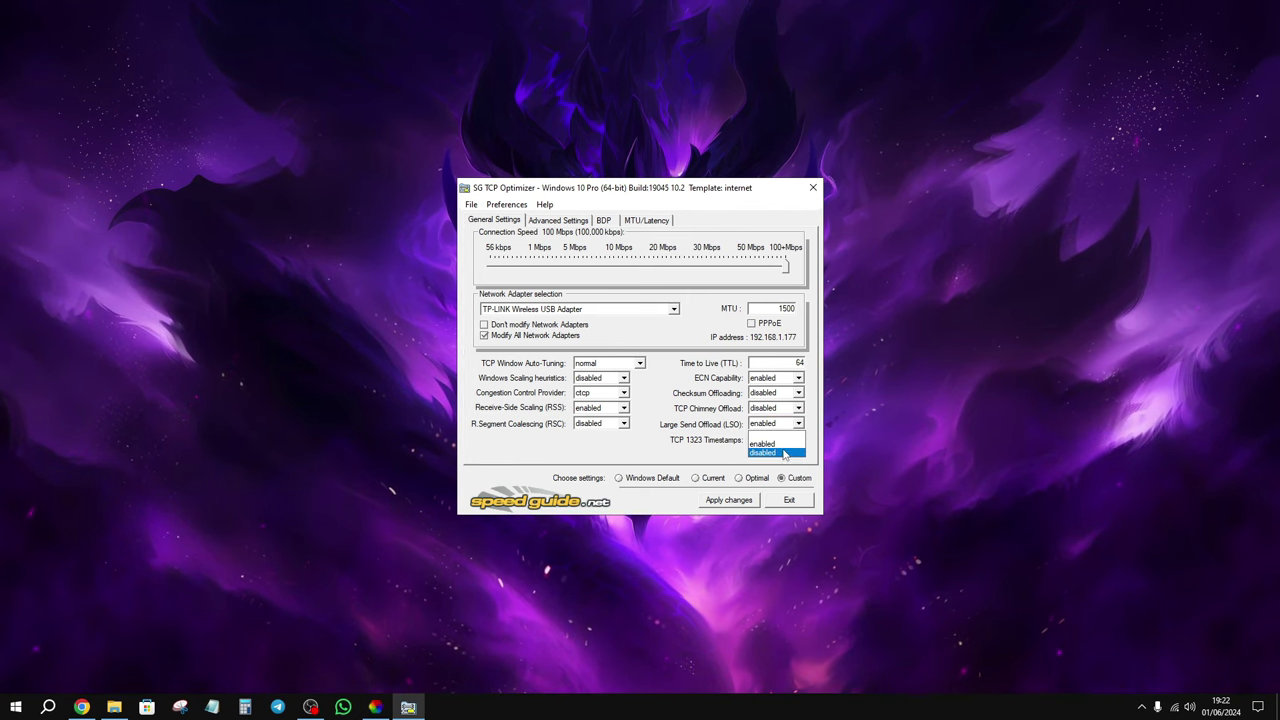
{"action": "left_click", "coordinate": [763, 451]}
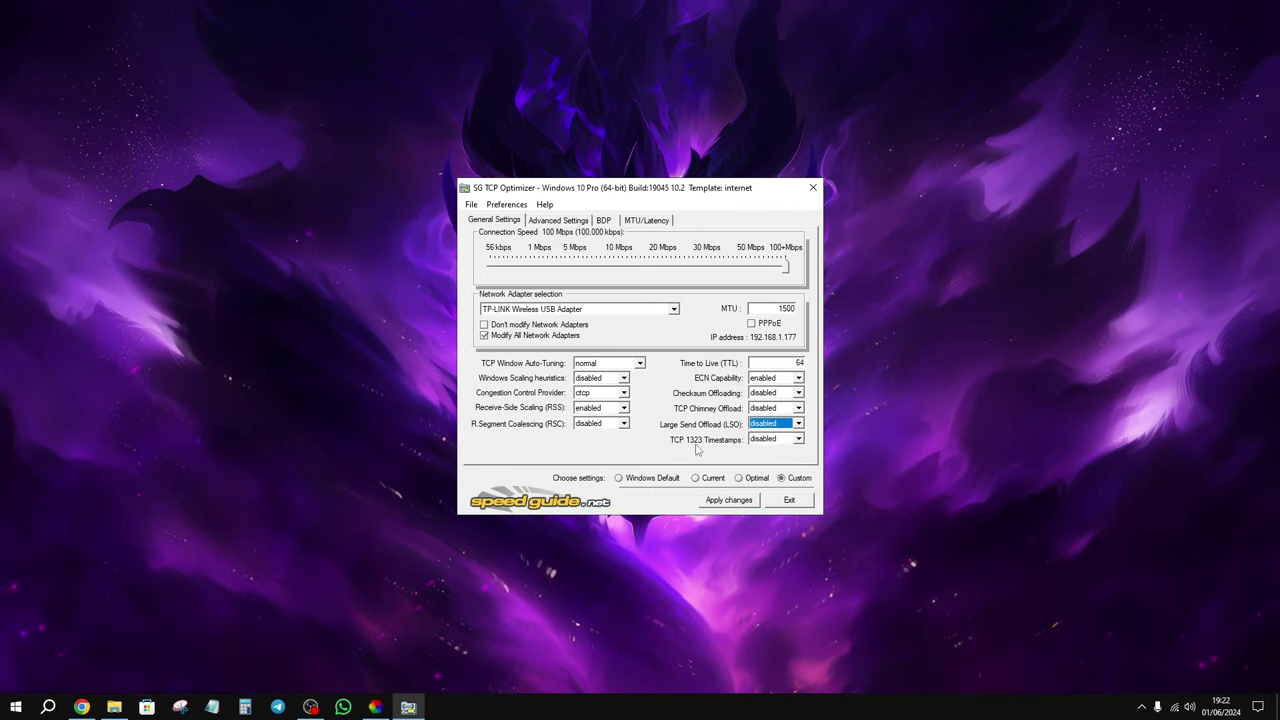
{"action": "left_click", "coordinate": [765, 439]}
{"action": "left_click", "coordinate": [763, 458]}
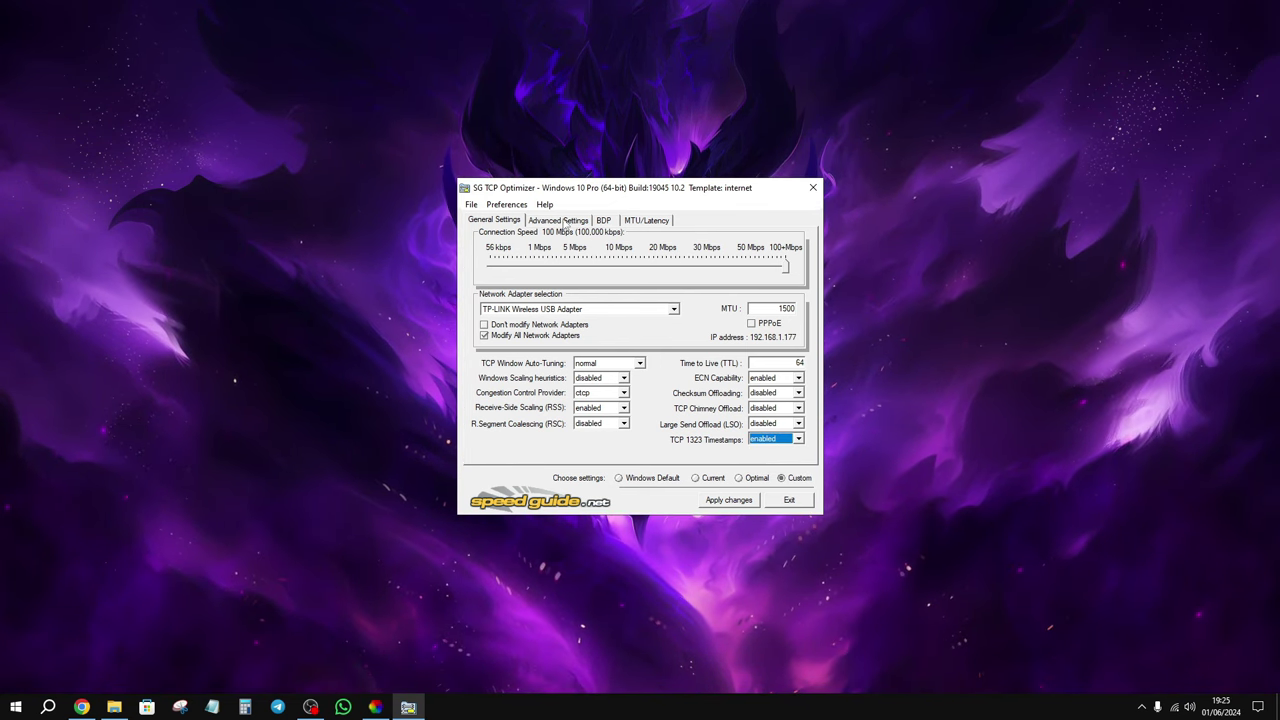
In the advanced settings, set both MaxConnectionsPer1_0Server and MaxConnectionsPerServer to 10 for Internet Explorer Optimization
{"action": "left_click", "coordinate": [558, 221]}
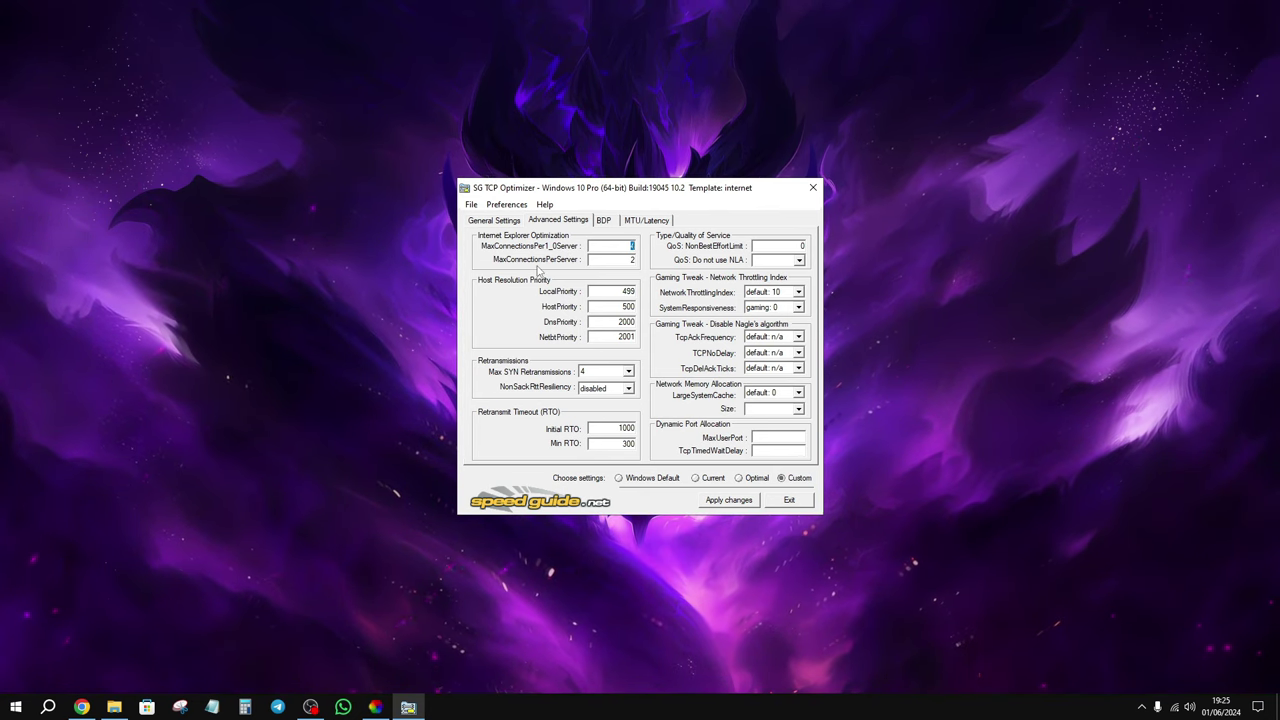
{"action": "type", "text": "10"}
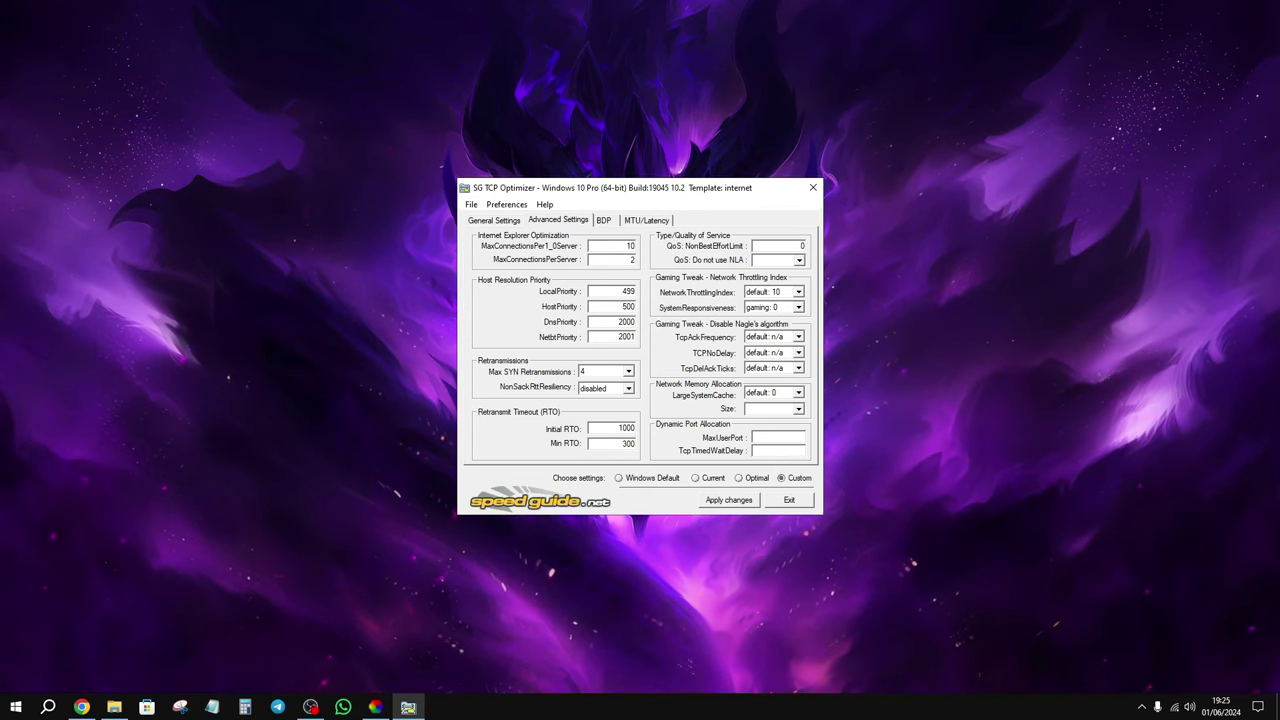
{"action": "key", "text": "Tab"}
{"action": "type", "text": "1"}
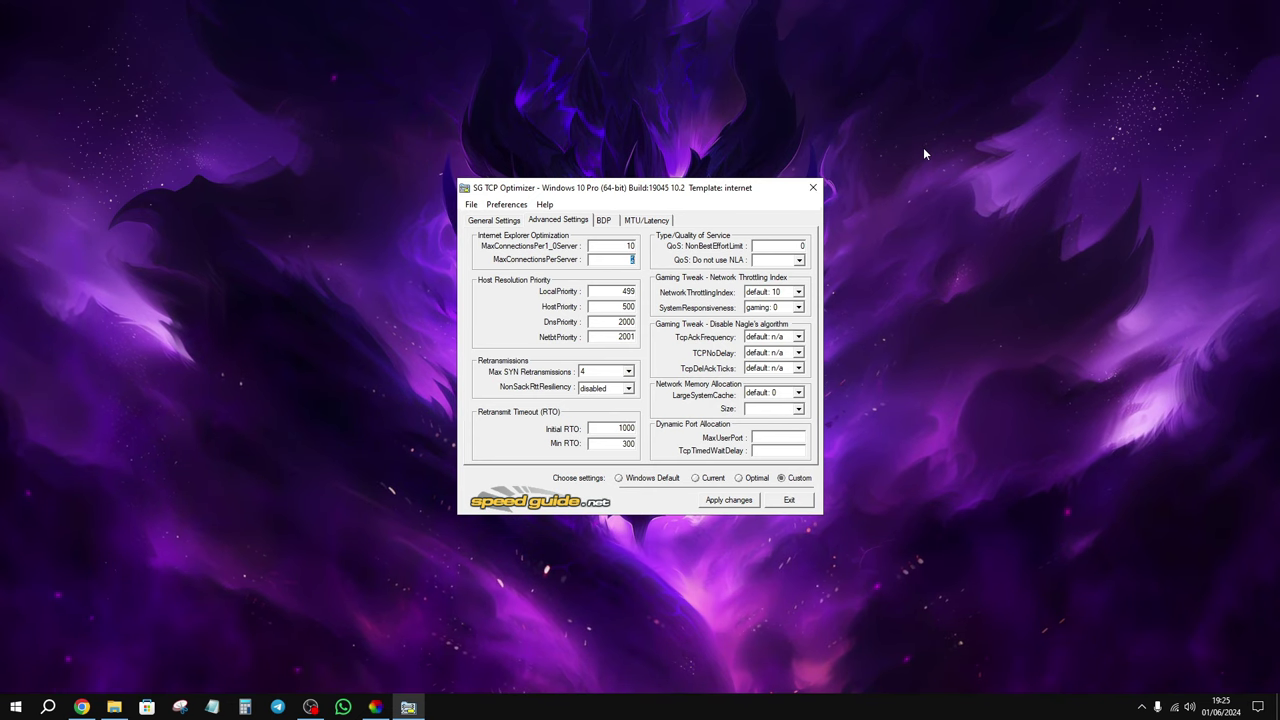
{"action": "type", "text": "0"}
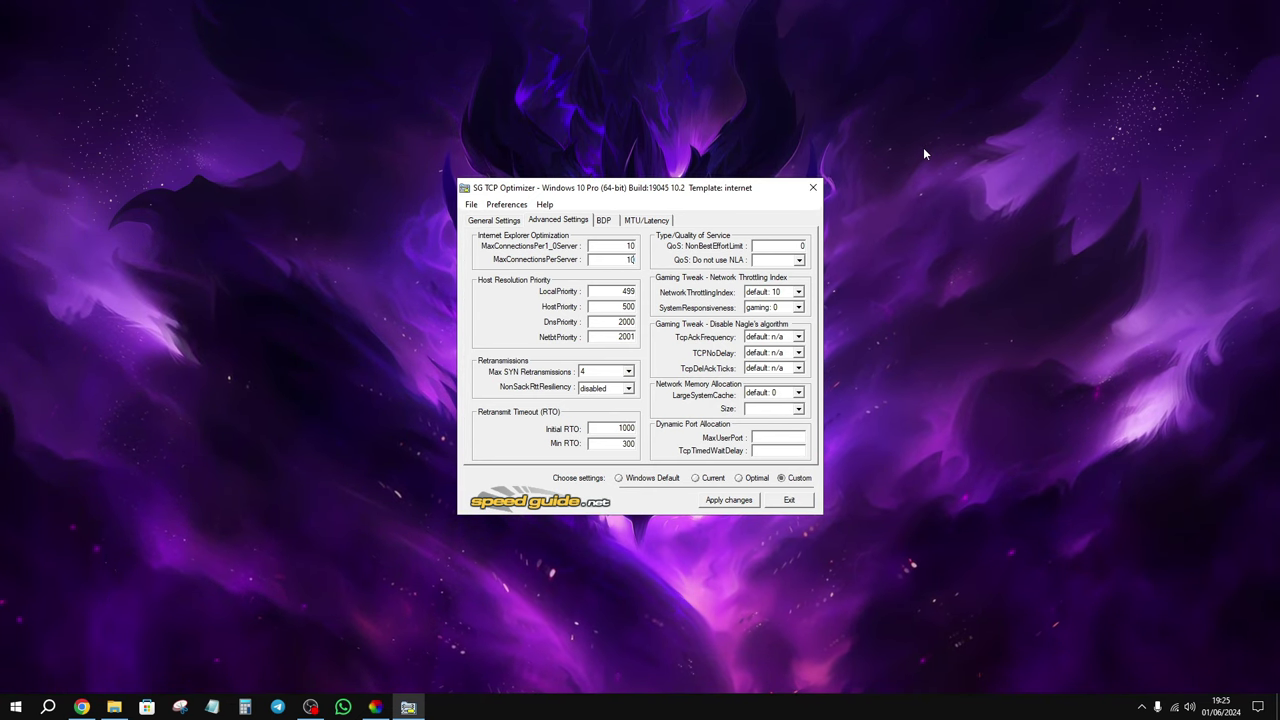
Set the host resolution priorities to LocalPriority 4, HostPriority 5, DnsPriority 6 and NetbtPriority 7
{"action": "key", "text": "Tab"}
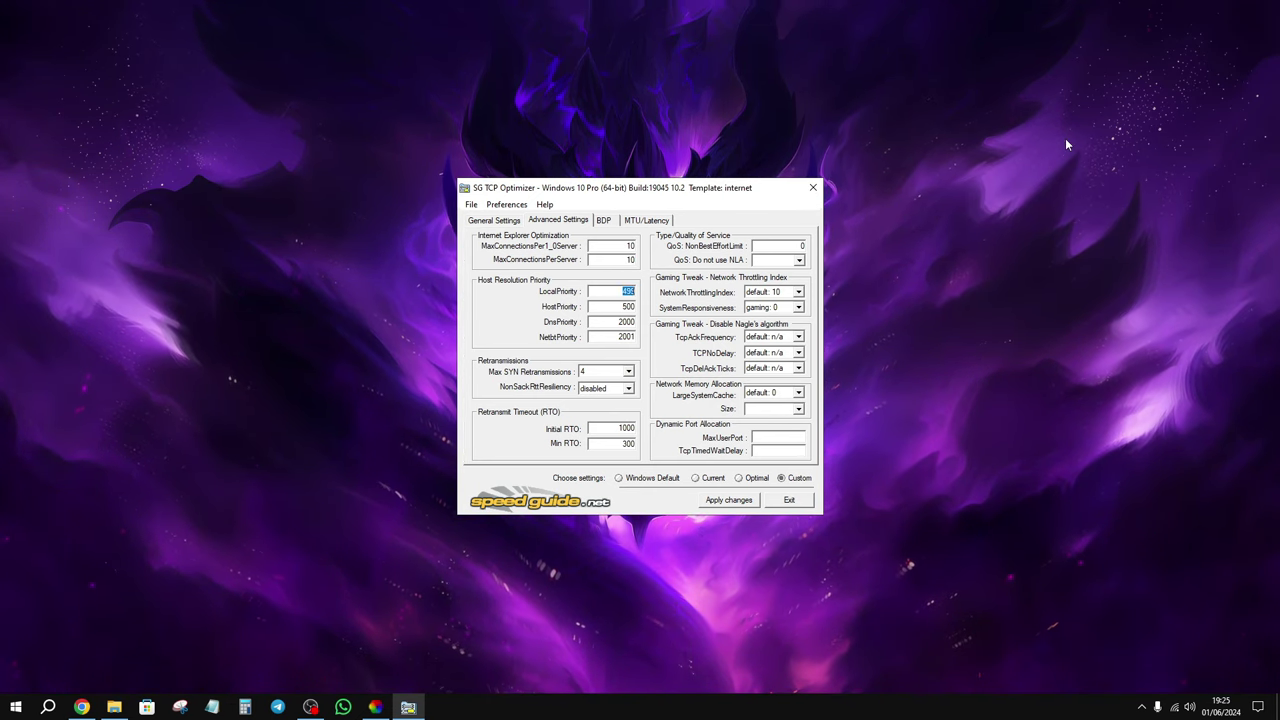
{"action": "type", "text": "4"}
{"action": "key", "text": "Tab"}
{"action": "type", "text": "5"}
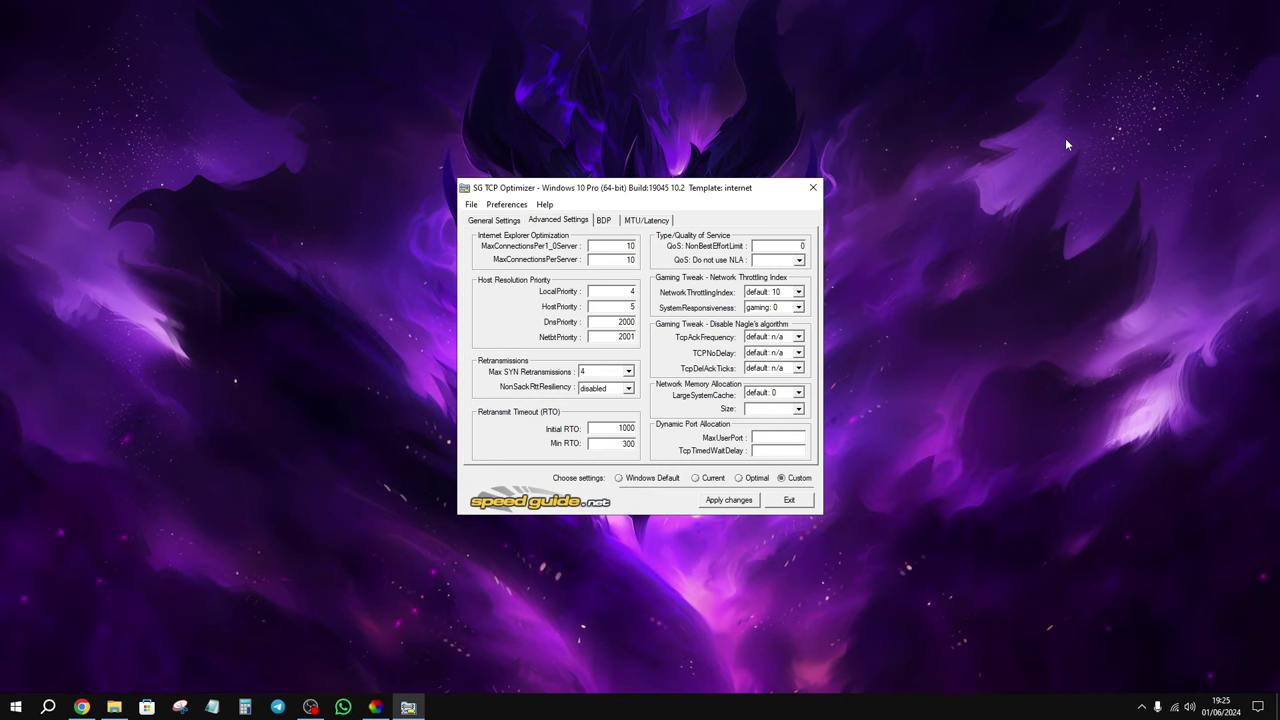
{"action": "key", "text": "Tab"}
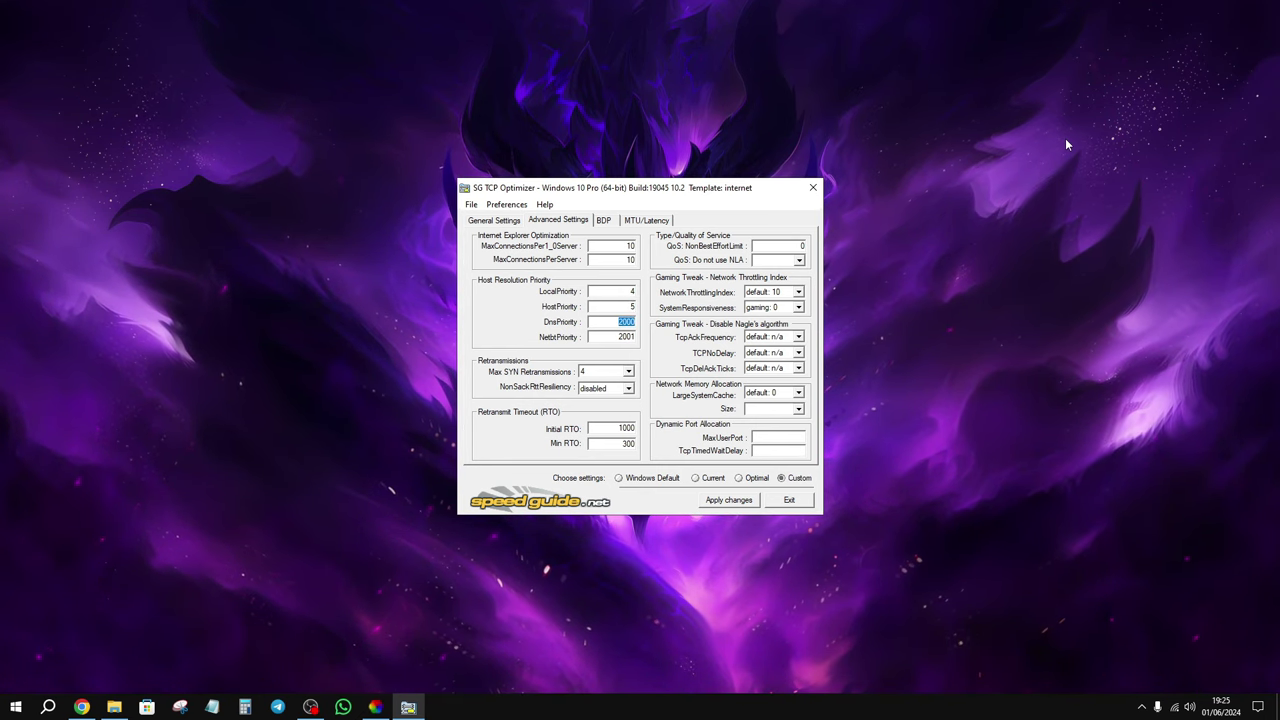
{"action": "type", "text": "6"}
{"action": "key", "text": "Tab"}
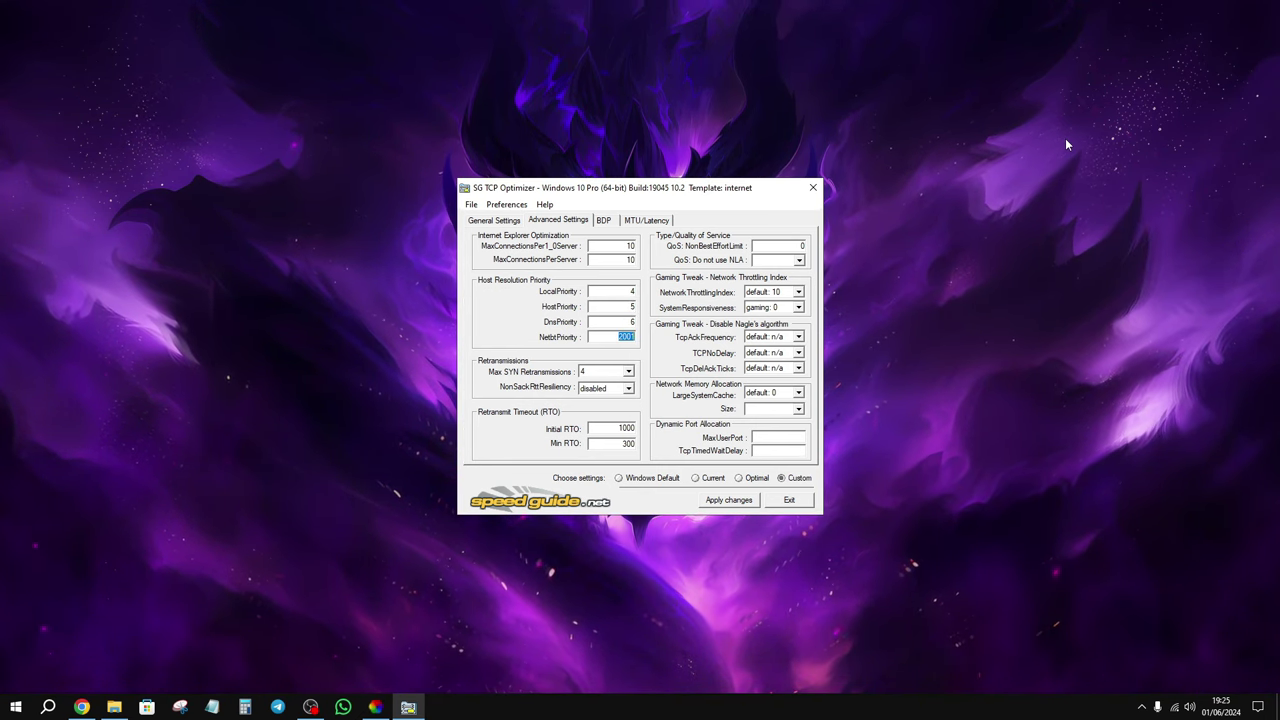
{"action": "type", "text": "7"}
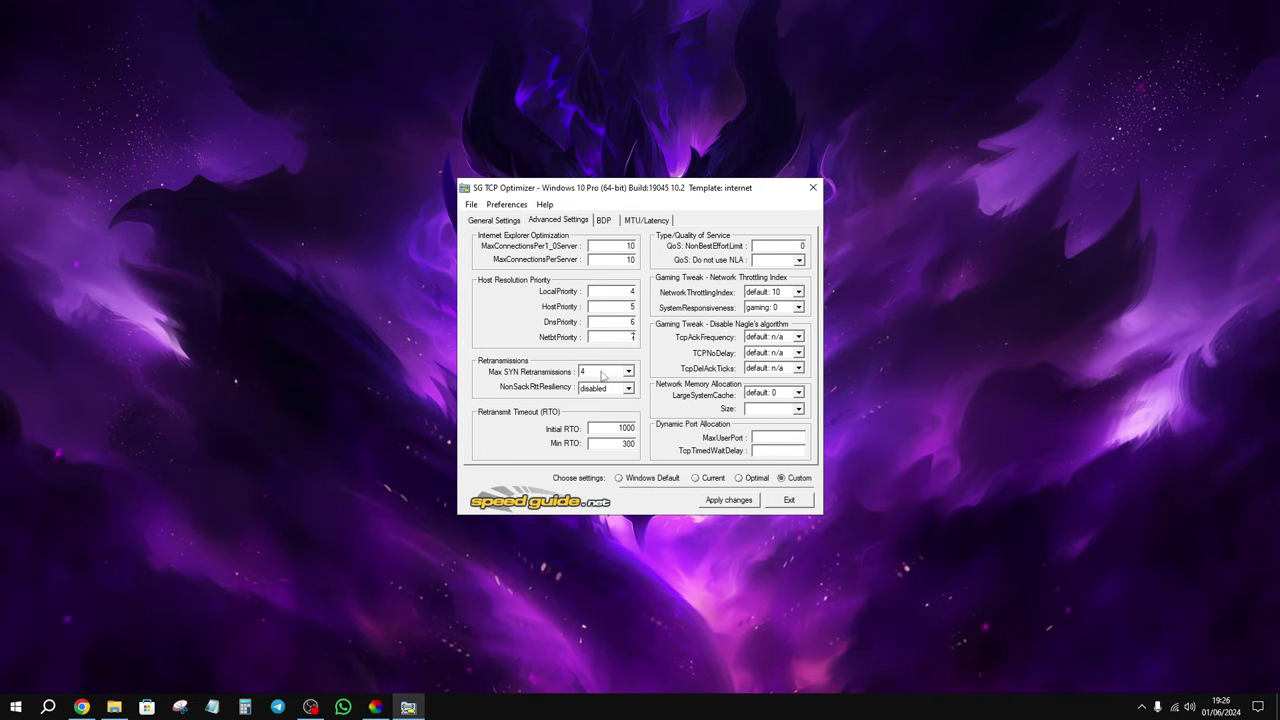
Set Max SYN Retransmissions to 2 and the retransmit timeouts to Initial RTO 2000 and Min RTO 300
{"action": "left_click", "coordinate": [602, 373]}
{"action": "left_click", "coordinate": [600, 391]}
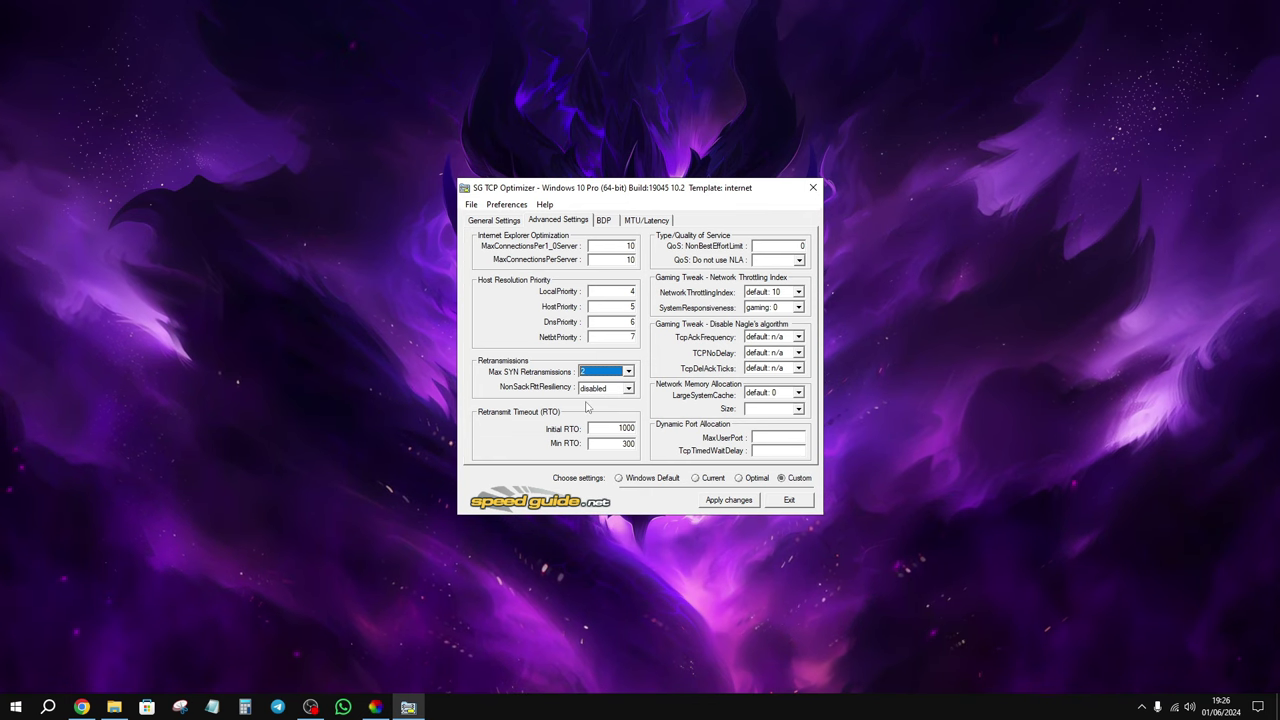
{"action": "double_click", "coordinate": [626, 428]}
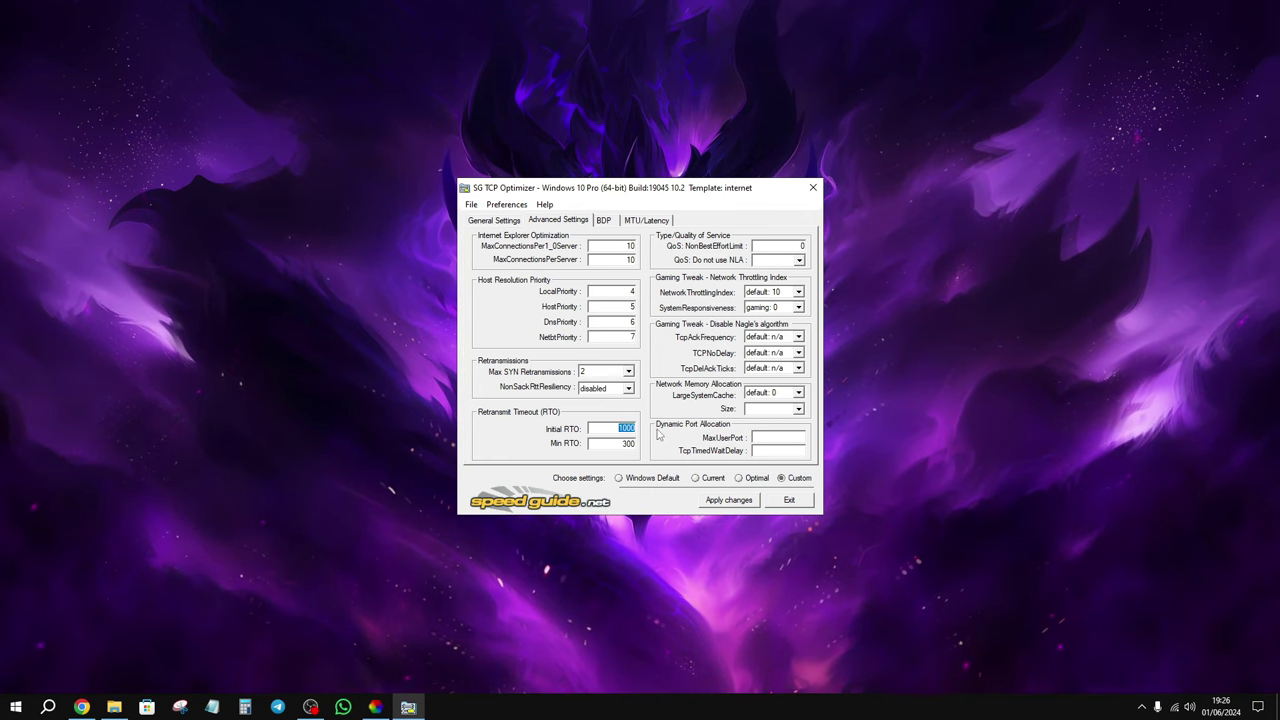
{"action": "type", "text": "2"}
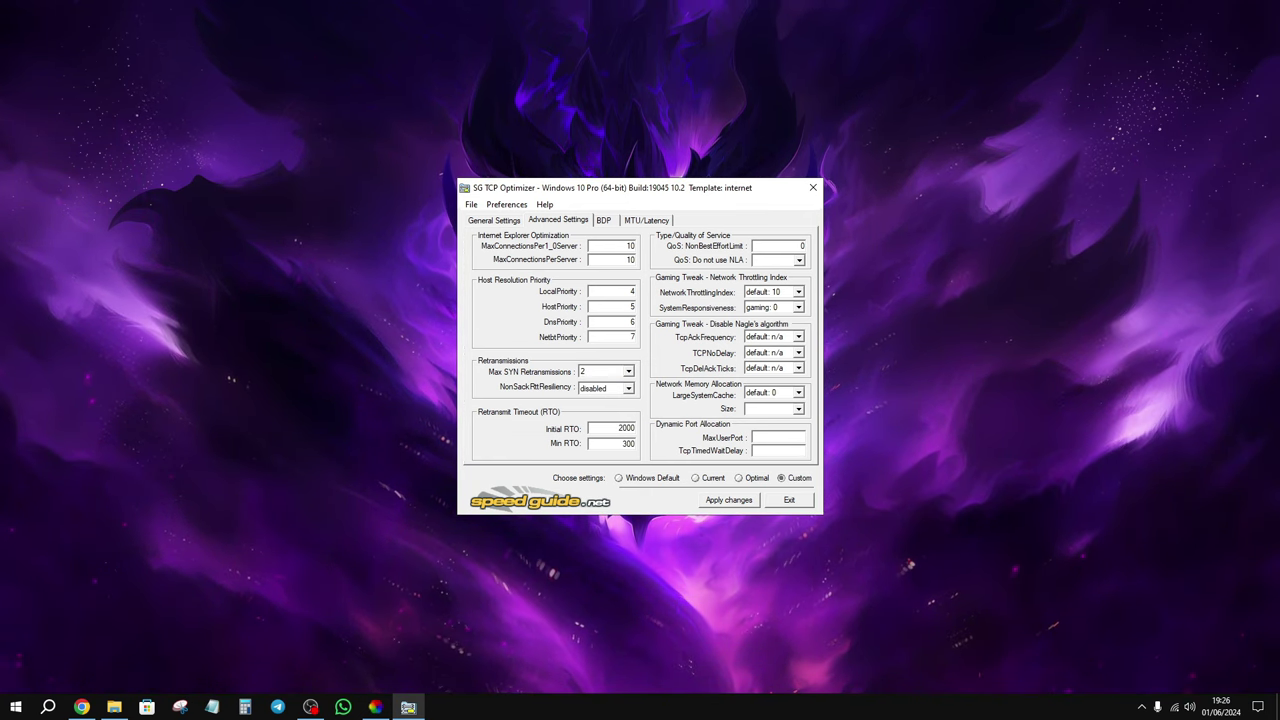
{"action": "key", "text": "Tab"}
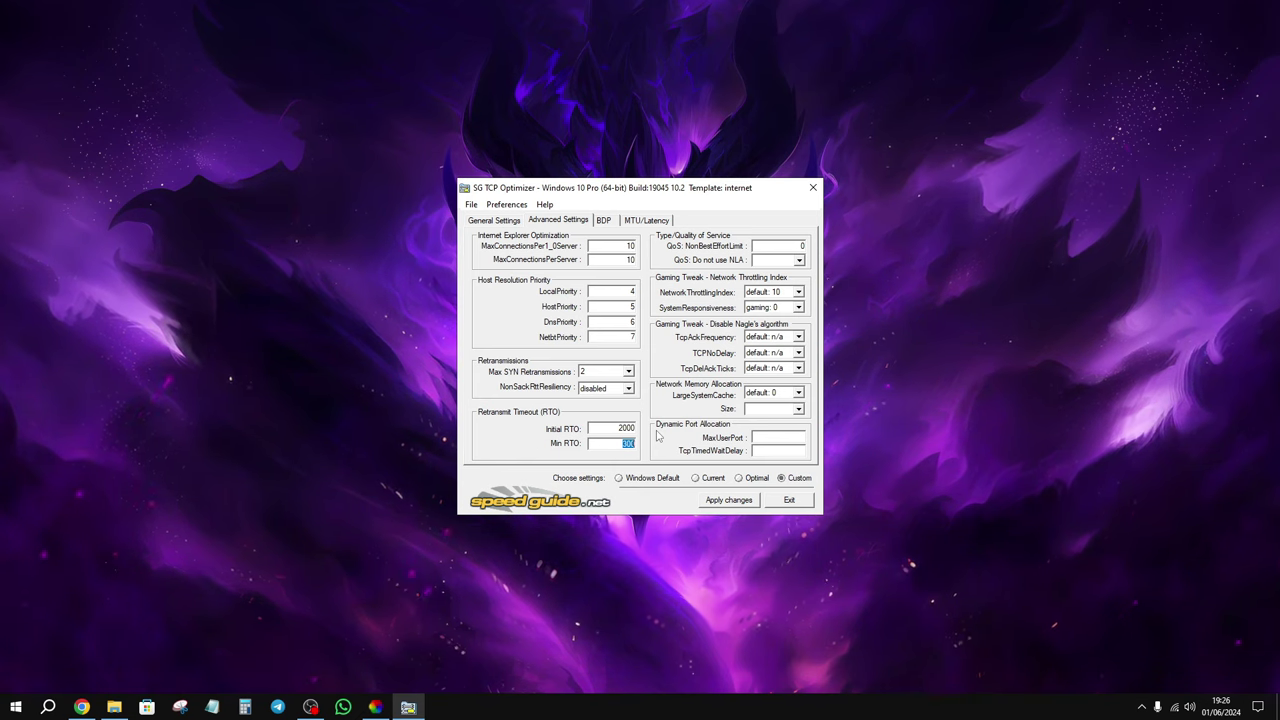
{"action": "left_click", "coordinate": [613, 445]}
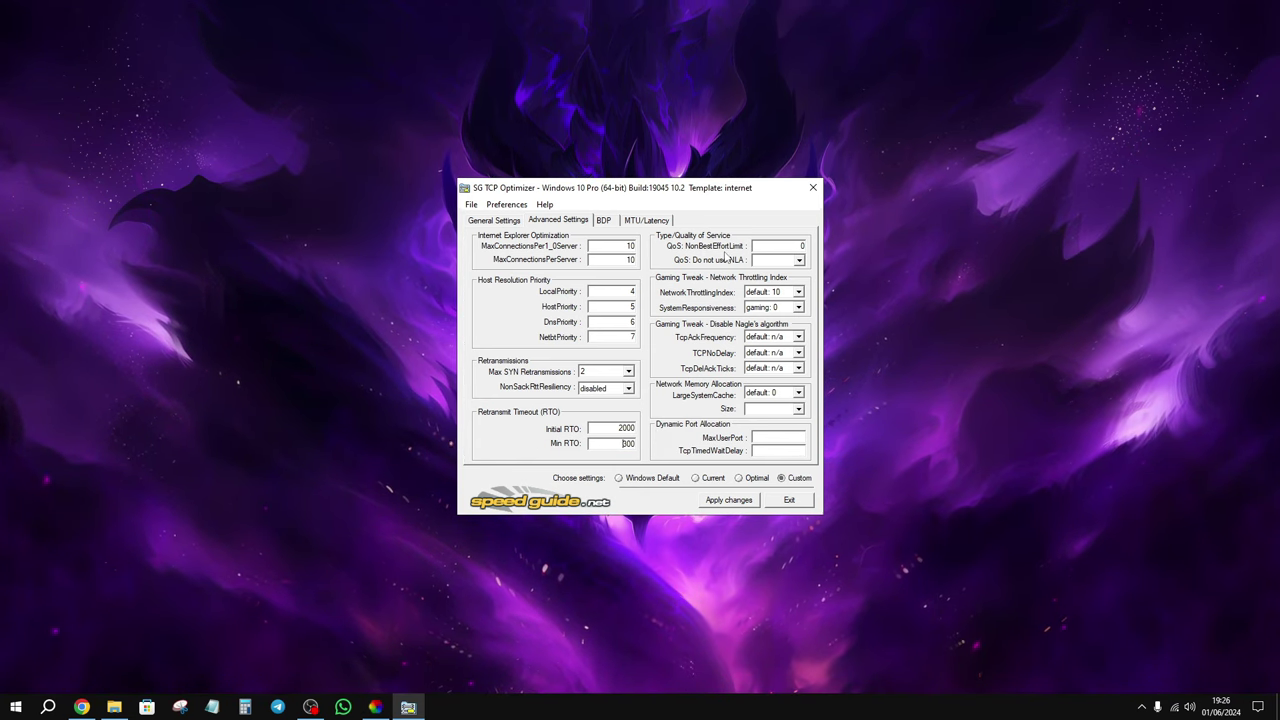
Set the Quality of Service options to NonBestEffortLimit 0 and Do not use NLA optimal: 1
{"action": "left_click", "coordinate": [795, 246]}
{"action": "type", "text": "0"}
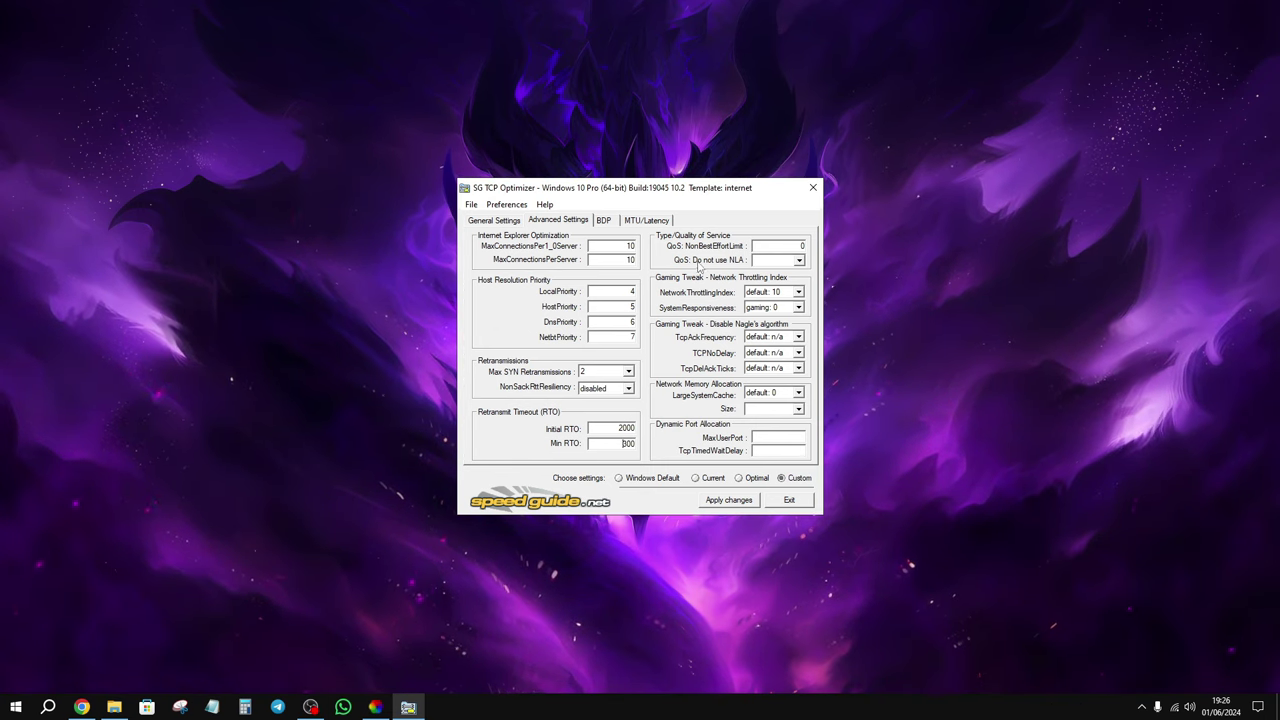
{"action": "left_click", "coordinate": [763, 263]}
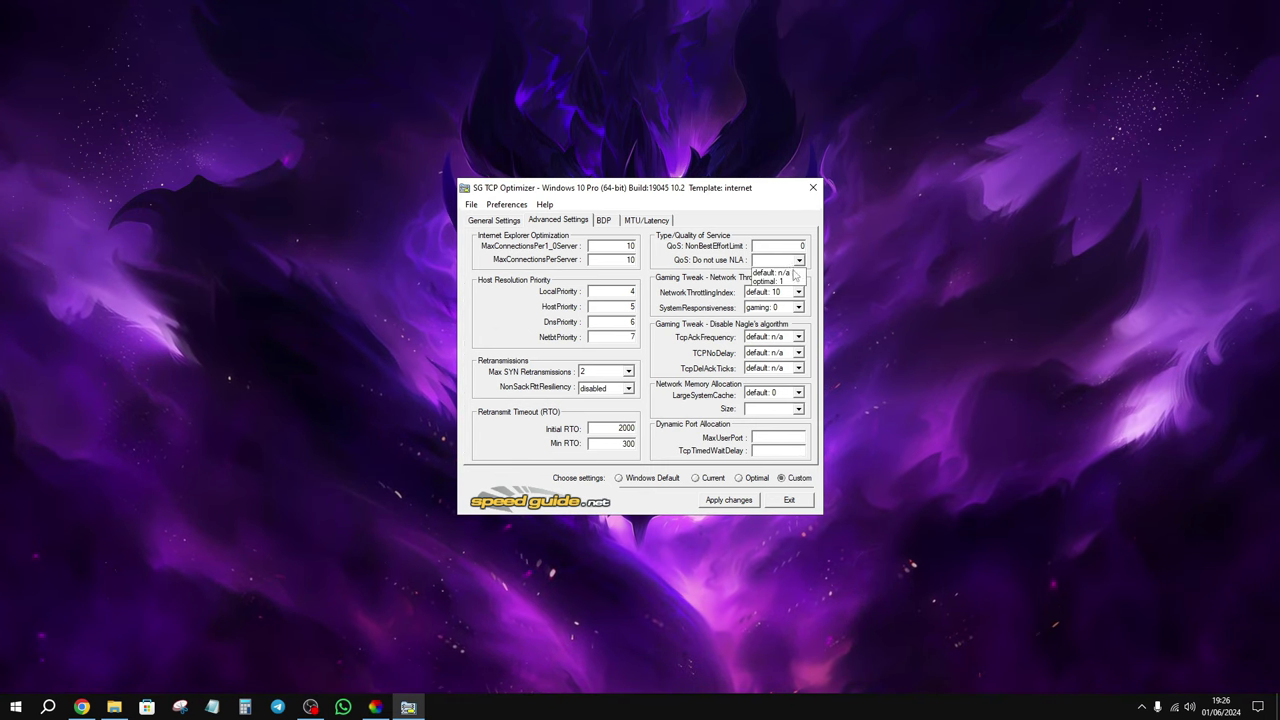
{"action": "left_click", "coordinate": [782, 283]}
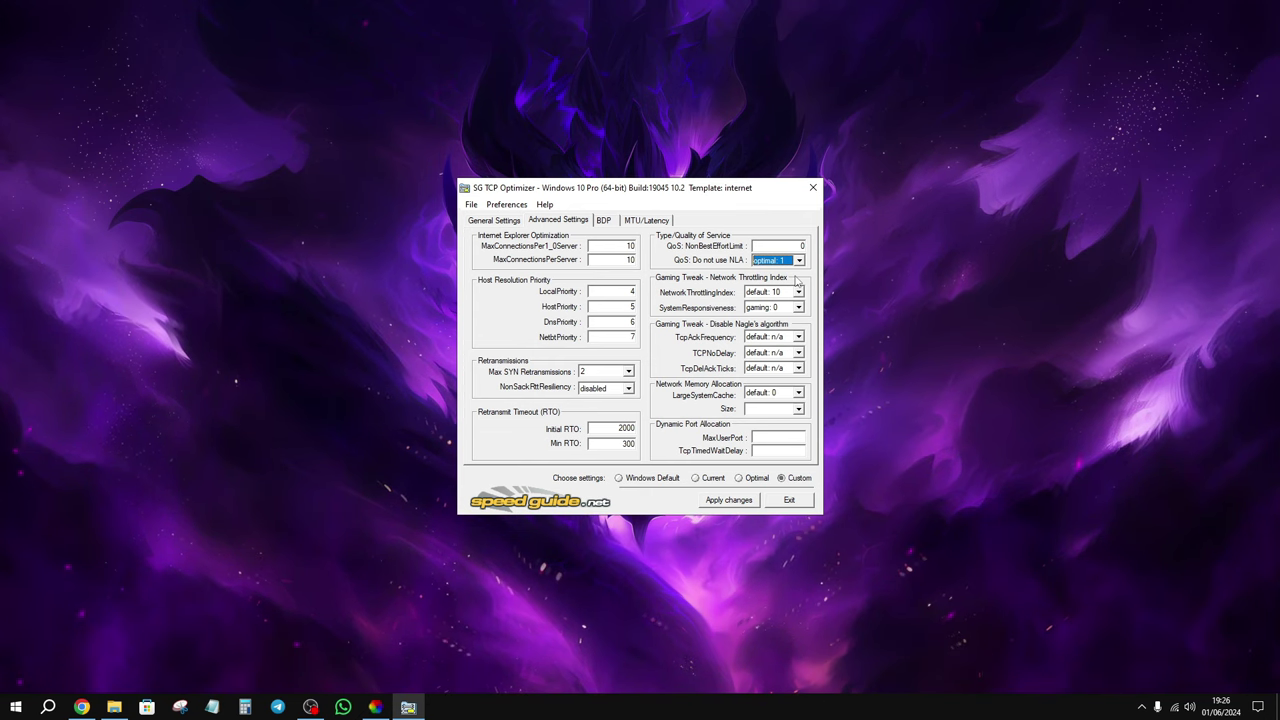
Set the gaming tweaks to a disabled NetworkThrottlingIndex and a SystemResponsiveness of gaming: 0
{"action": "left_click", "coordinate": [755, 293]}
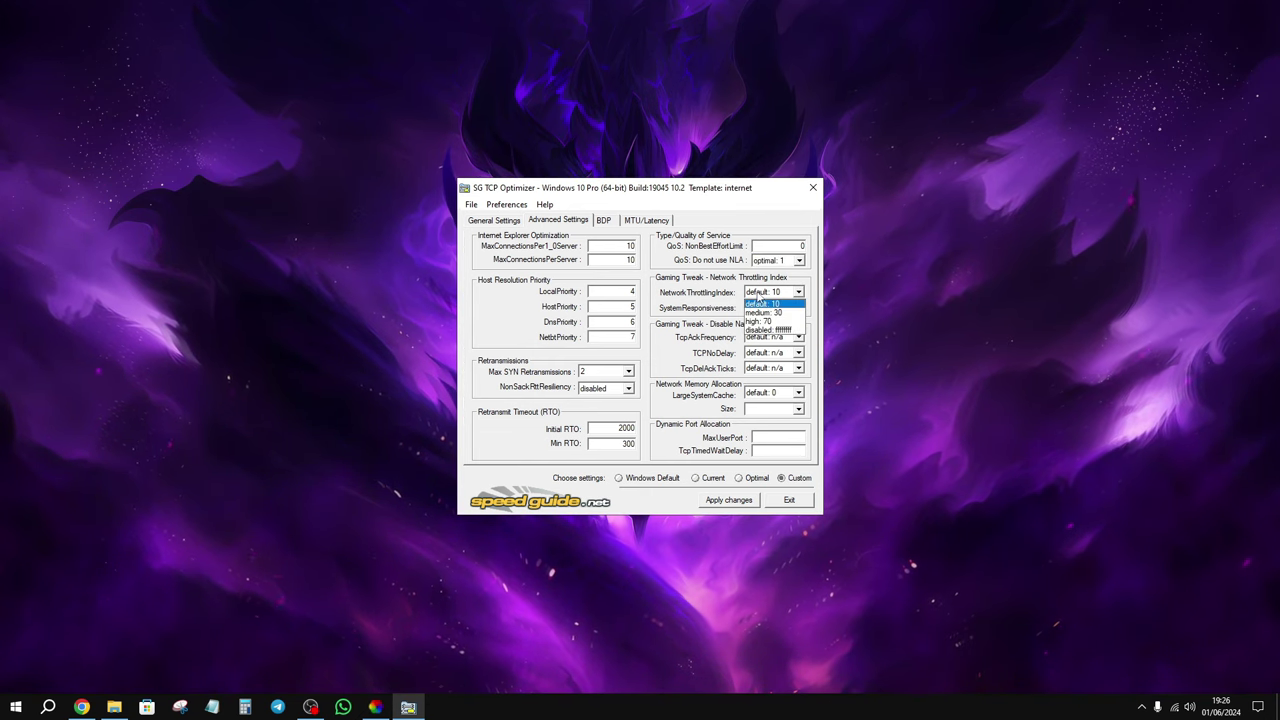
{"action": "left_click", "coordinate": [775, 331]}
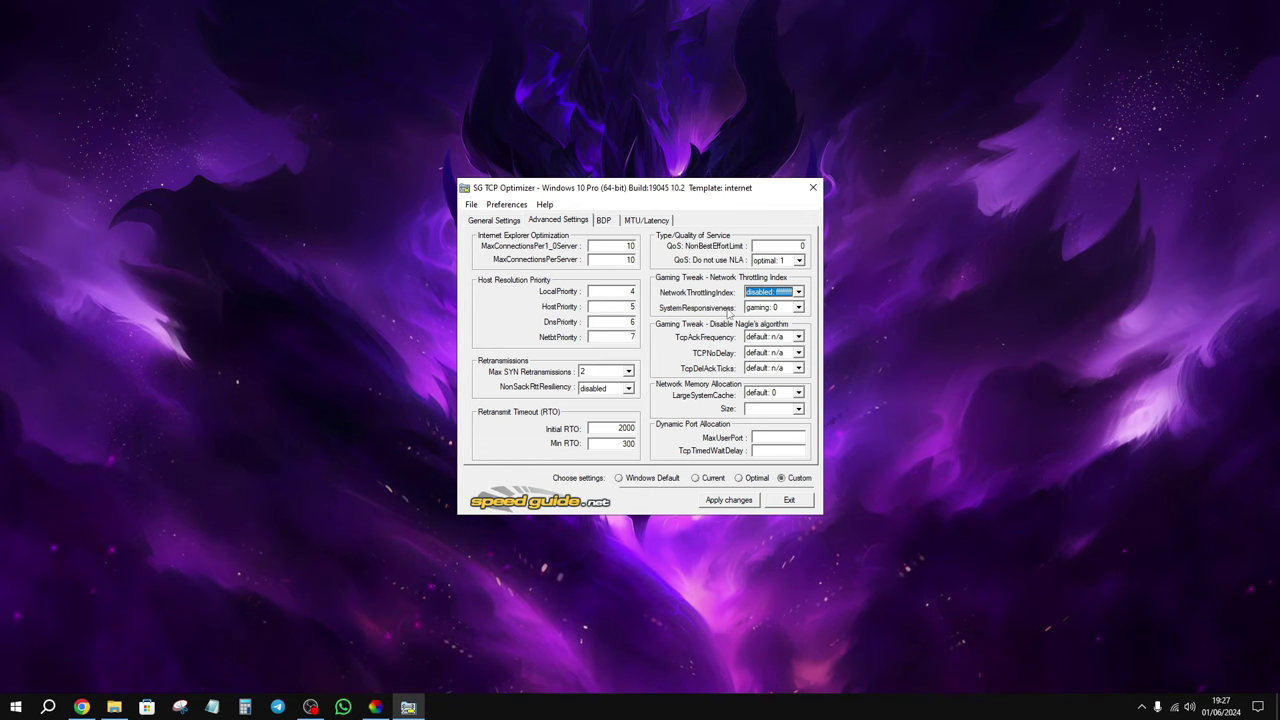
{"action": "left_click", "coordinate": [755, 309]}
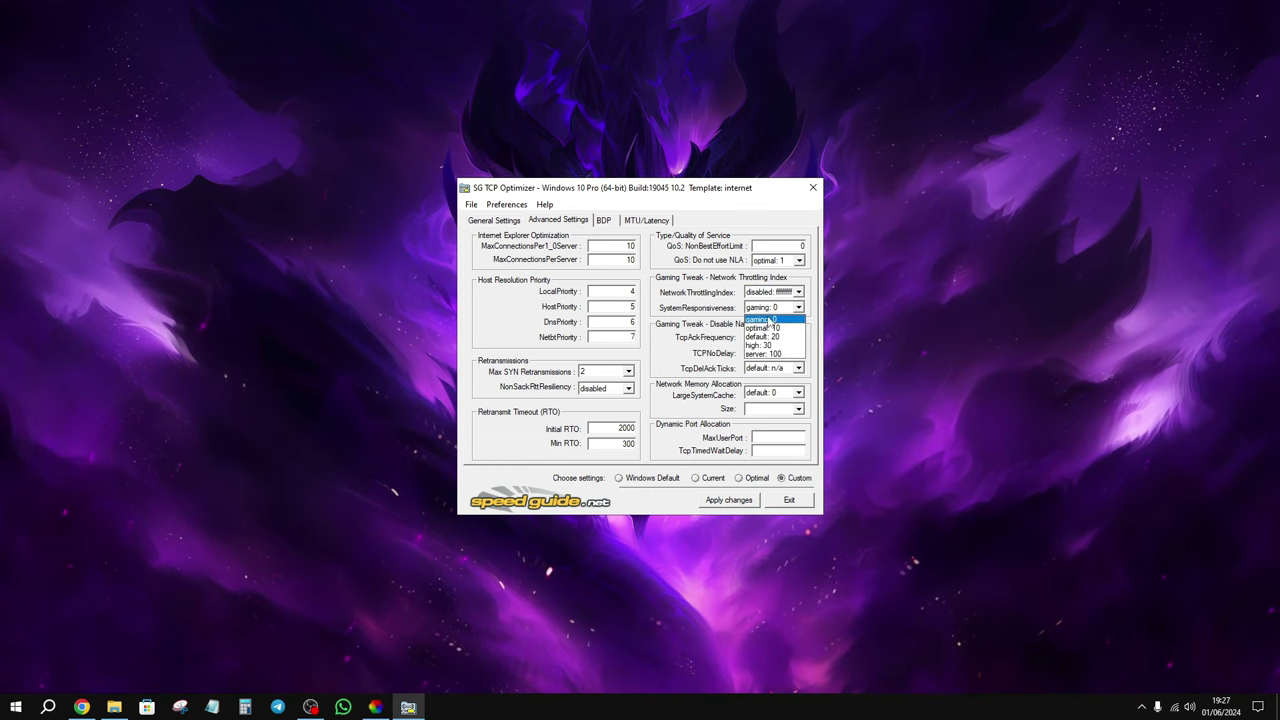
{"action": "left_click", "coordinate": [767, 321]}
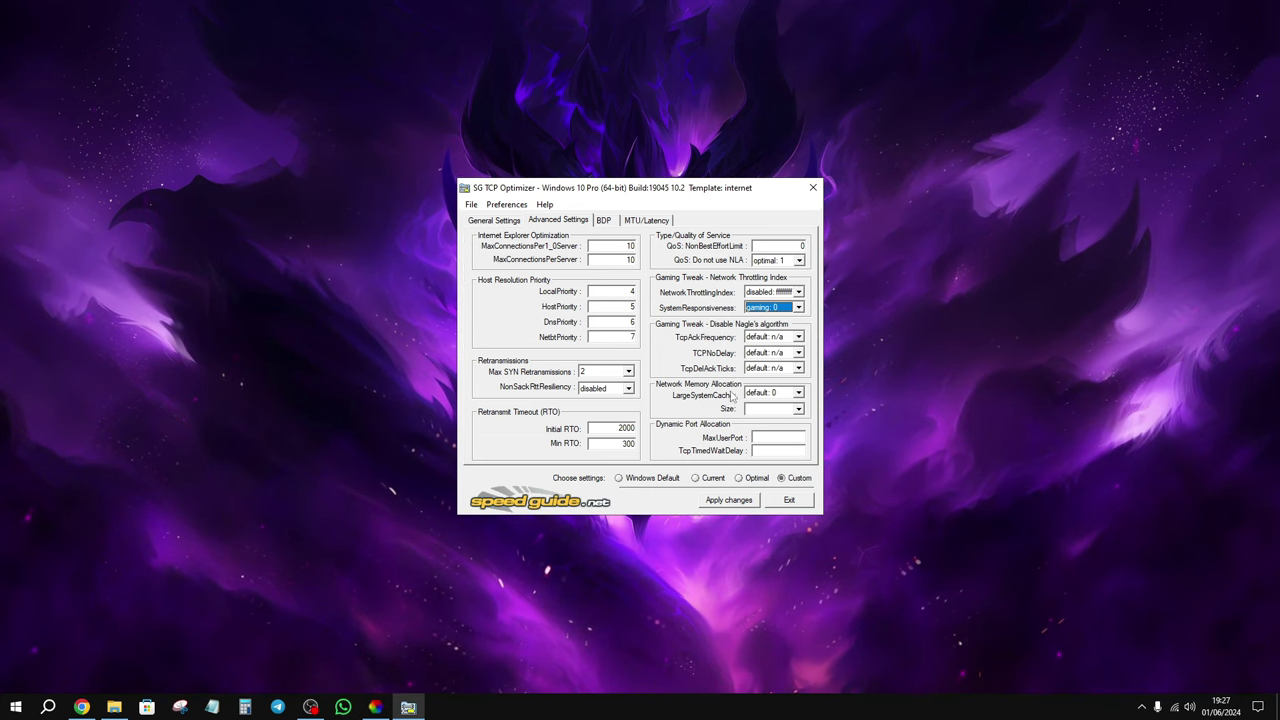
Set the network memory allocation to LargeSystemCache enabled: 1 and Size optimized: 3
{"action": "left_click", "coordinate": [799, 395]}
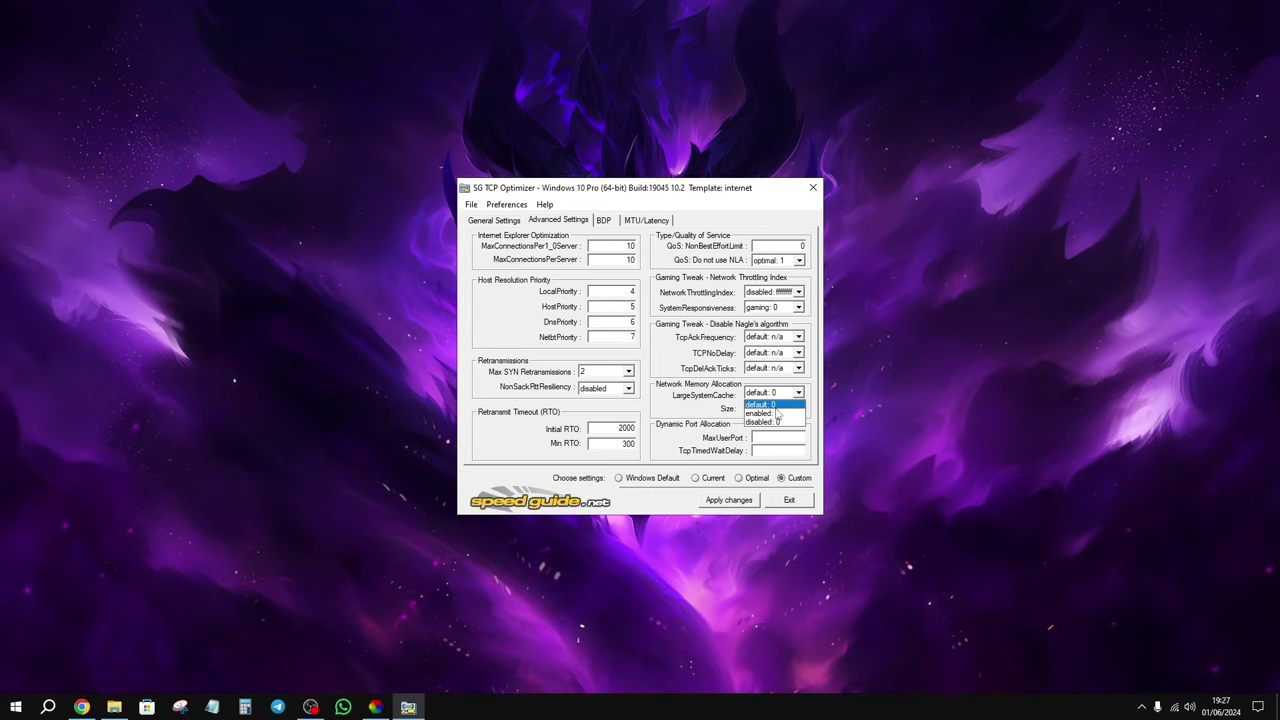
{"action": "left_click", "coordinate": [776, 413]}
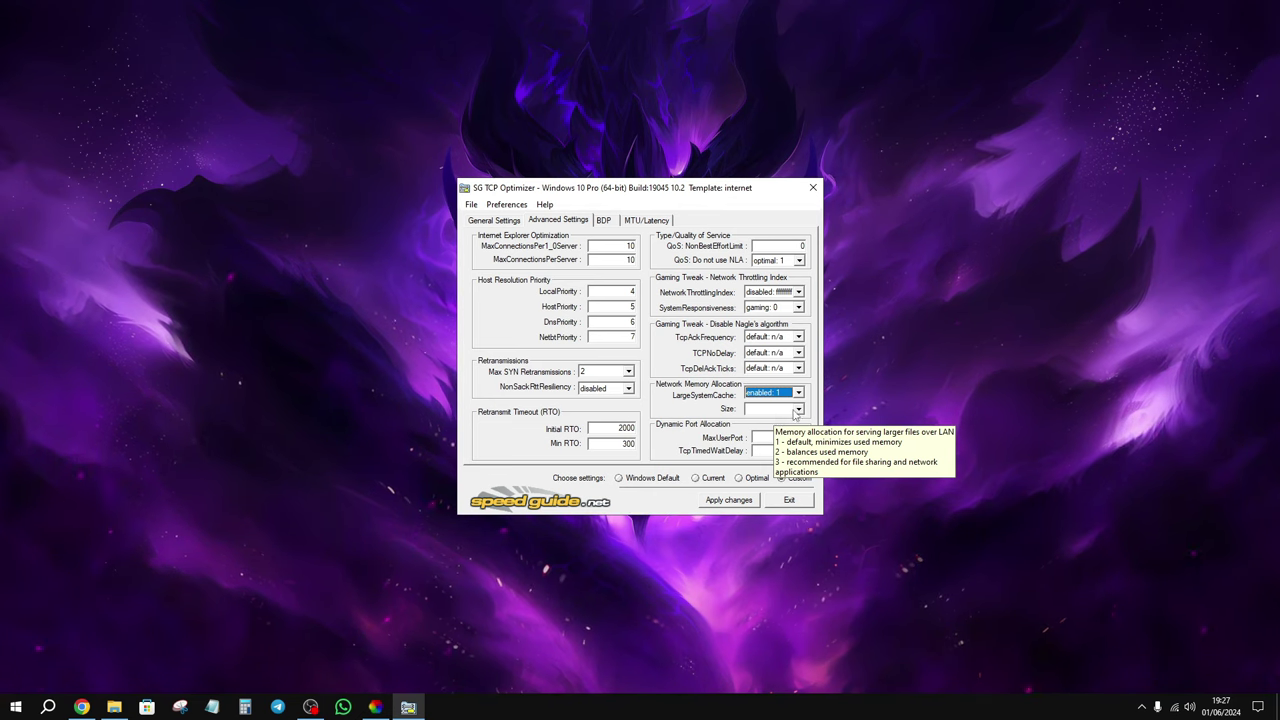
{"action": "left_click", "coordinate": [799, 410]}
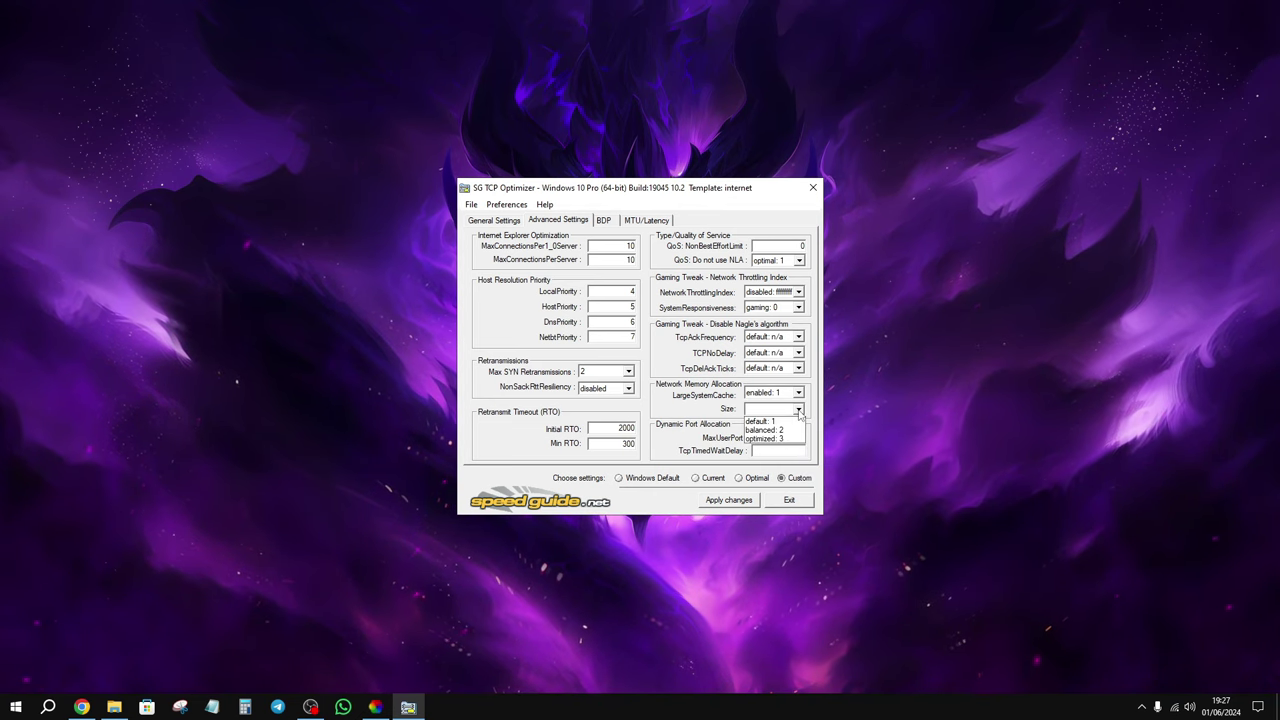
{"action": "left_click", "coordinate": [788, 440]}
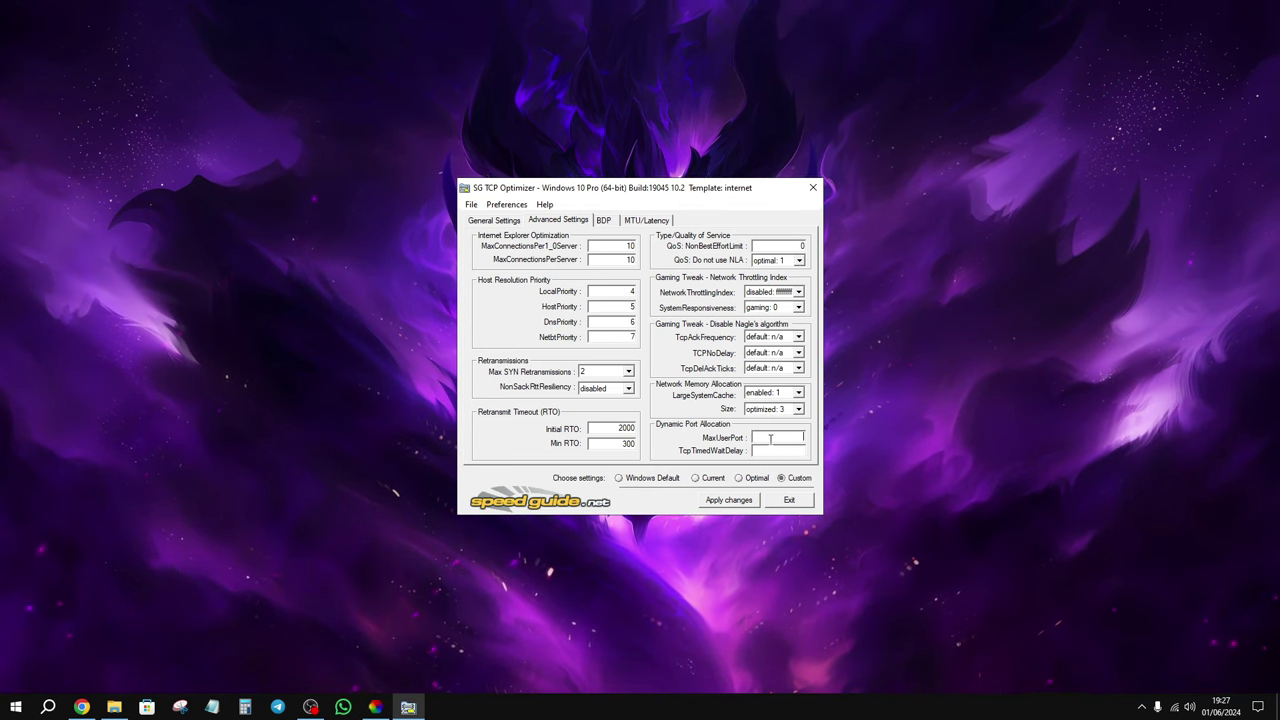
Set the dynamic port allocation to MaxUserPort 65534 and TcpTimedWaitDelay 30
{"action": "left_click", "coordinate": [770, 438]}
{"action": "type", "text": "6"}
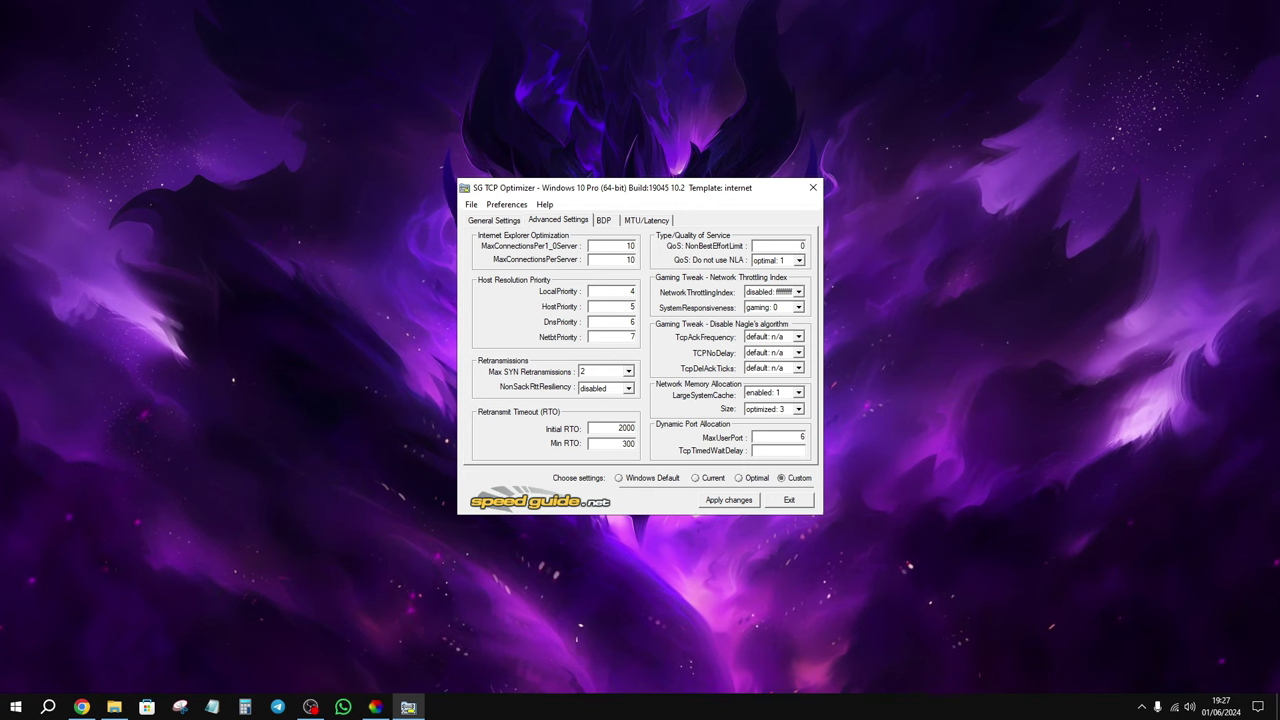
{"action": "type", "text": "5534"}
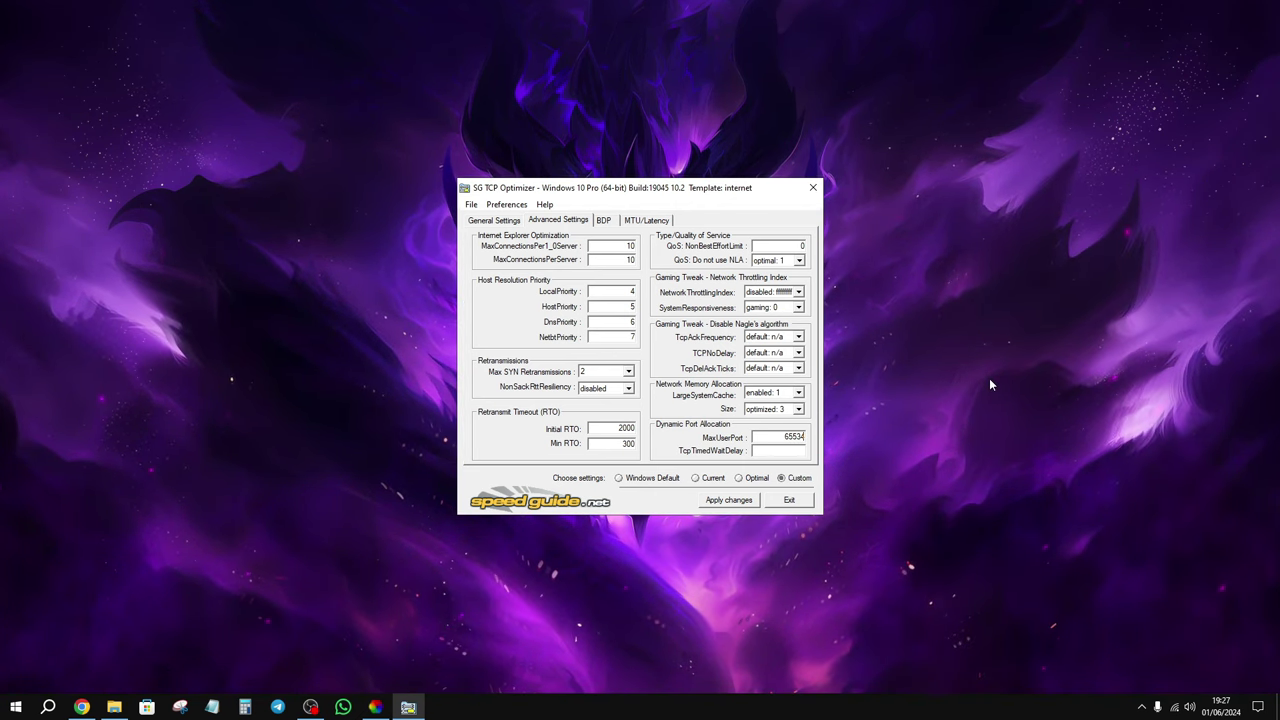
{"action": "key", "text": "Tab"}
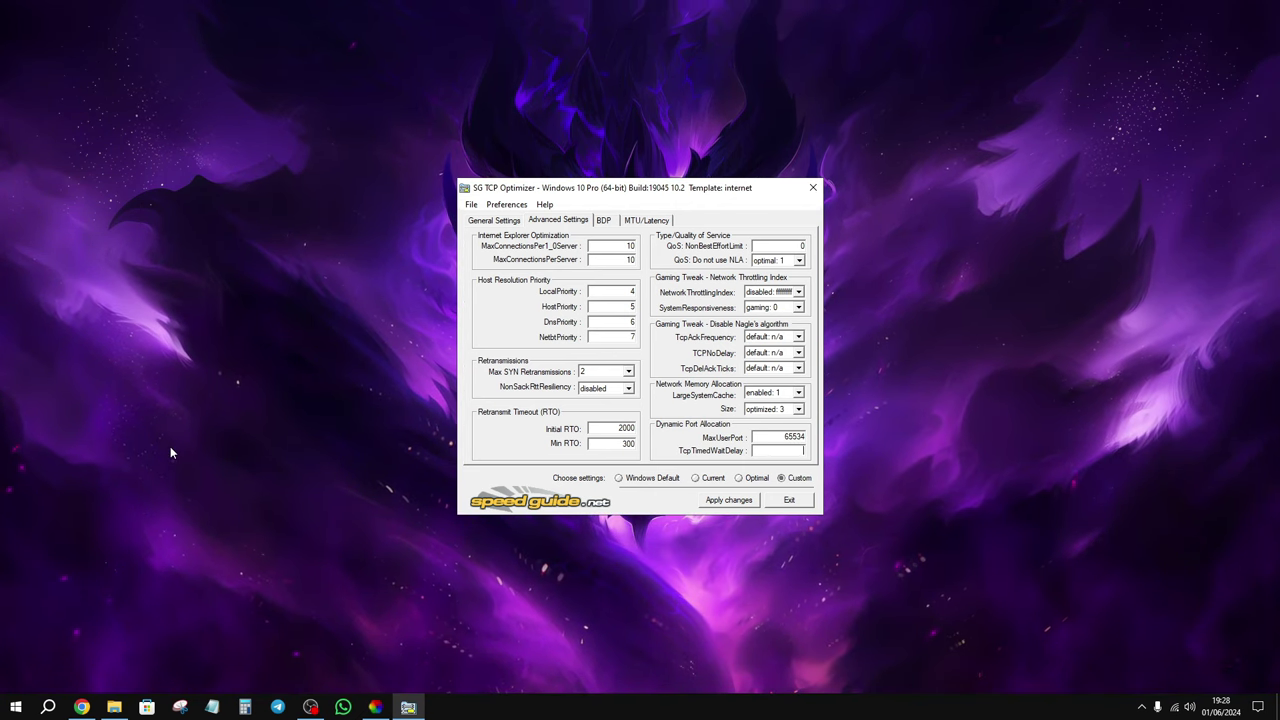
{"action": "type", "text": "30"}
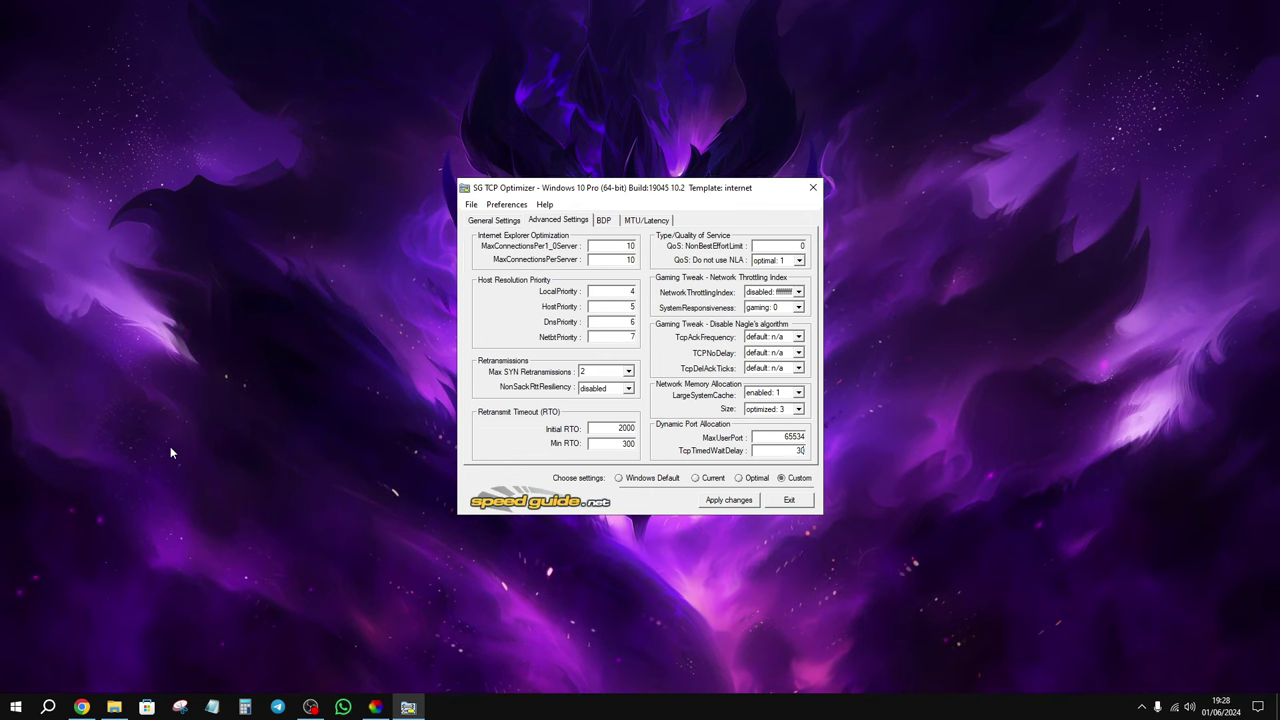
Apply all the changed settings with a backup of the old ones and accept the immediate reboot
{"action": "left_click", "coordinate": [723, 502]}
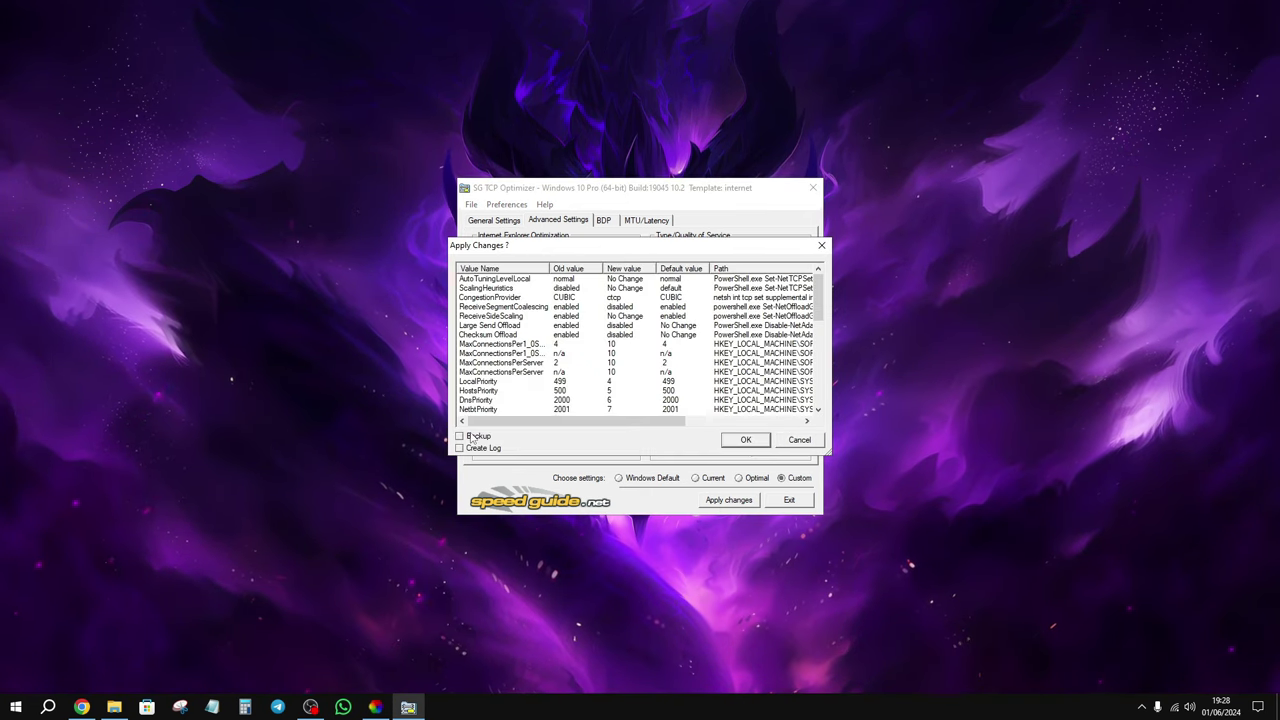
{"action": "left_click", "coordinate": [460, 437]}
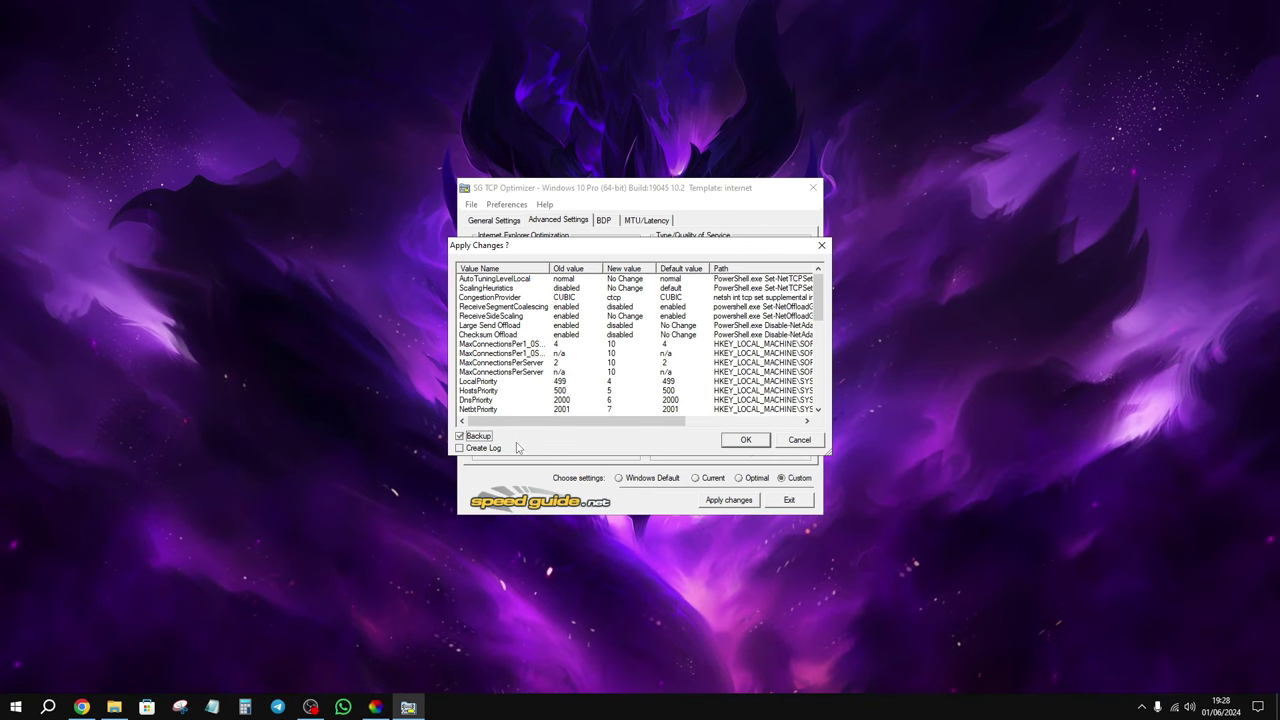
{"action": "left_click", "coordinate": [745, 440]}
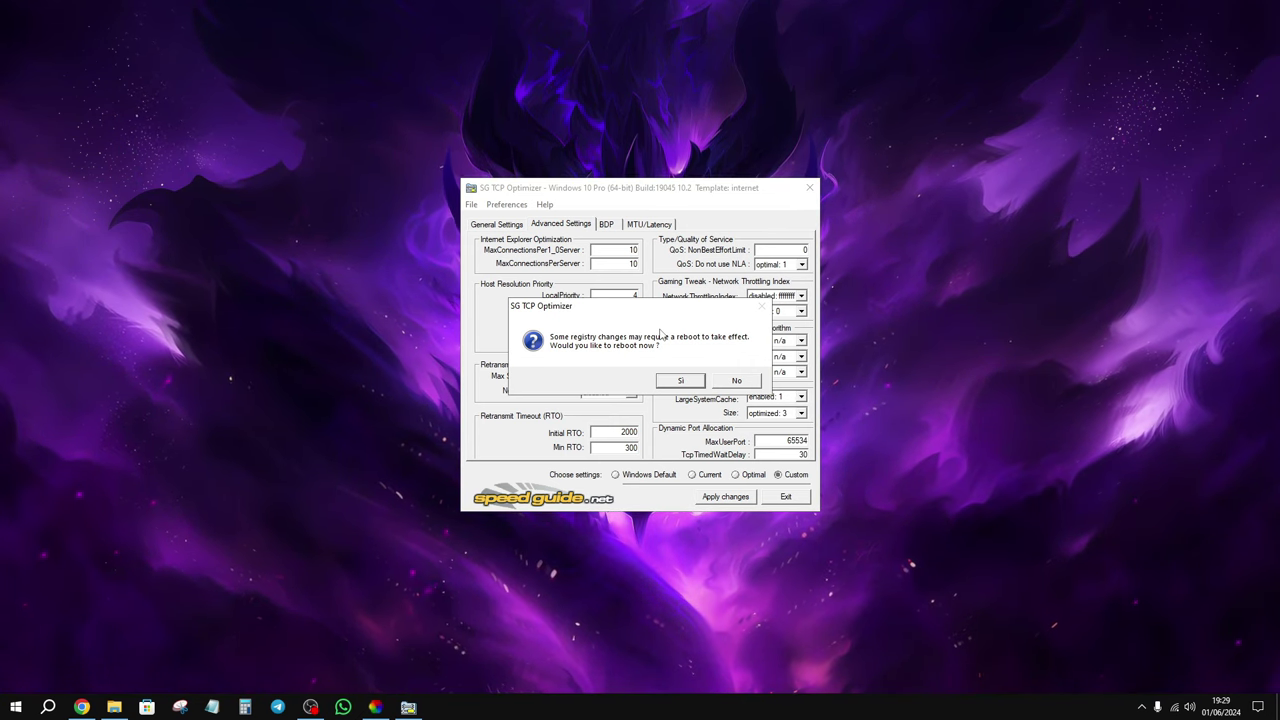
{"action": "left_click", "coordinate": [680, 380]}
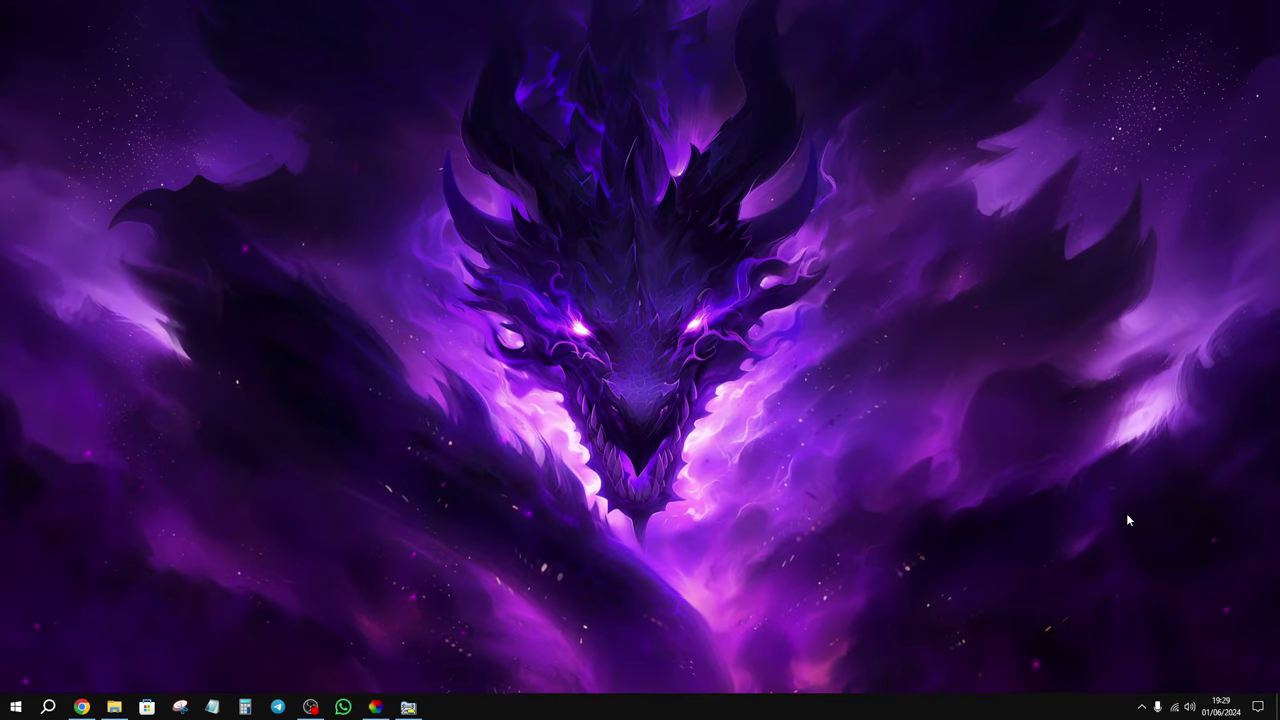